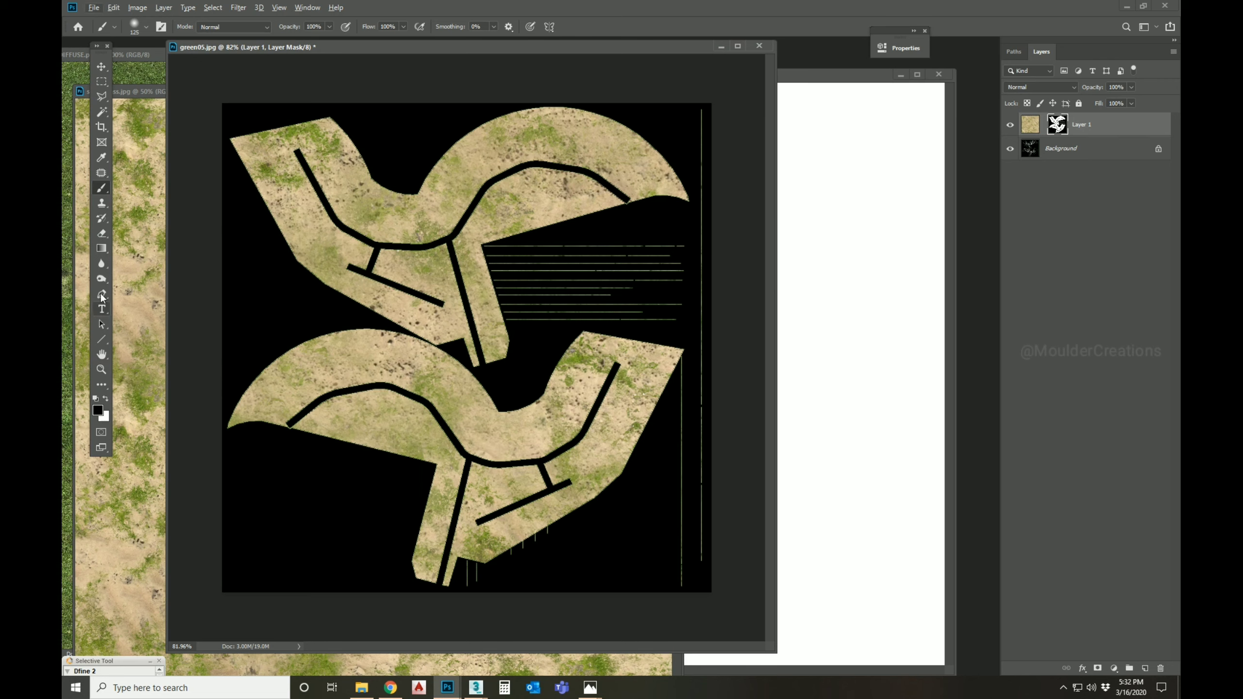
# Step: Add a new layer above the masked terrain texture in Layer 1
pyautogui.rightClick(101, 188)
pyautogui.click(156, 188)
pyautogui.press('i')
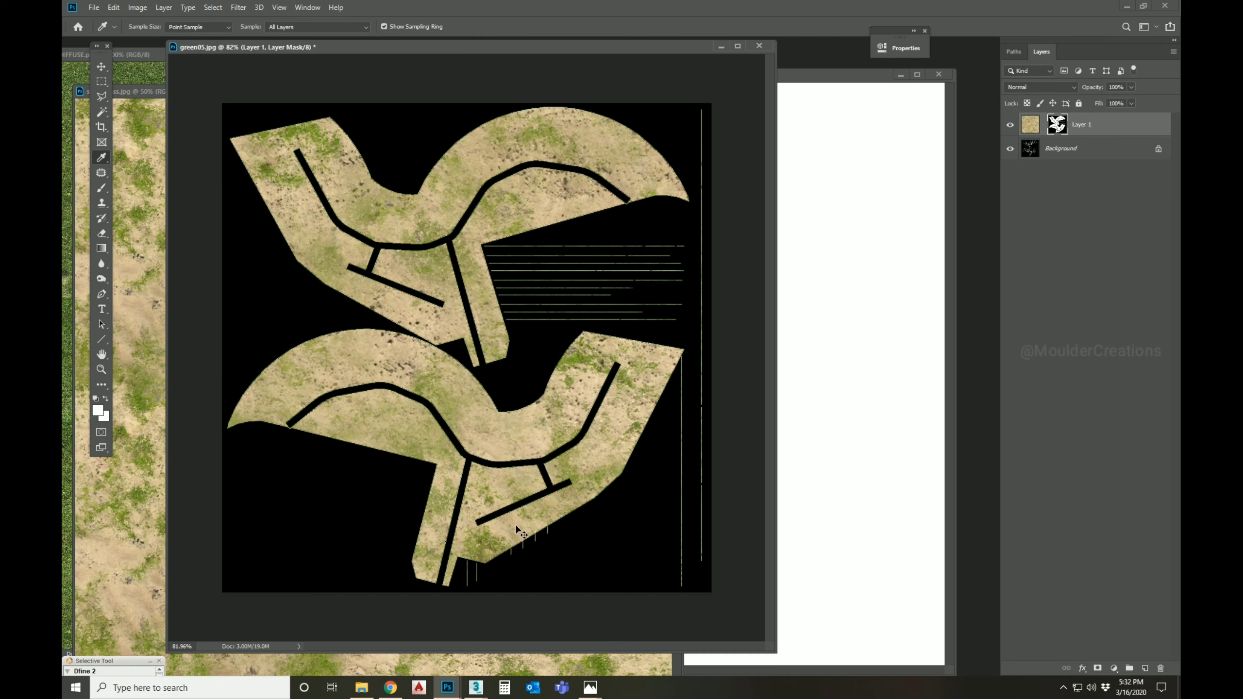
pyautogui.hotkey('ctrl', 'shift', 'n')
pyautogui.press('Return')
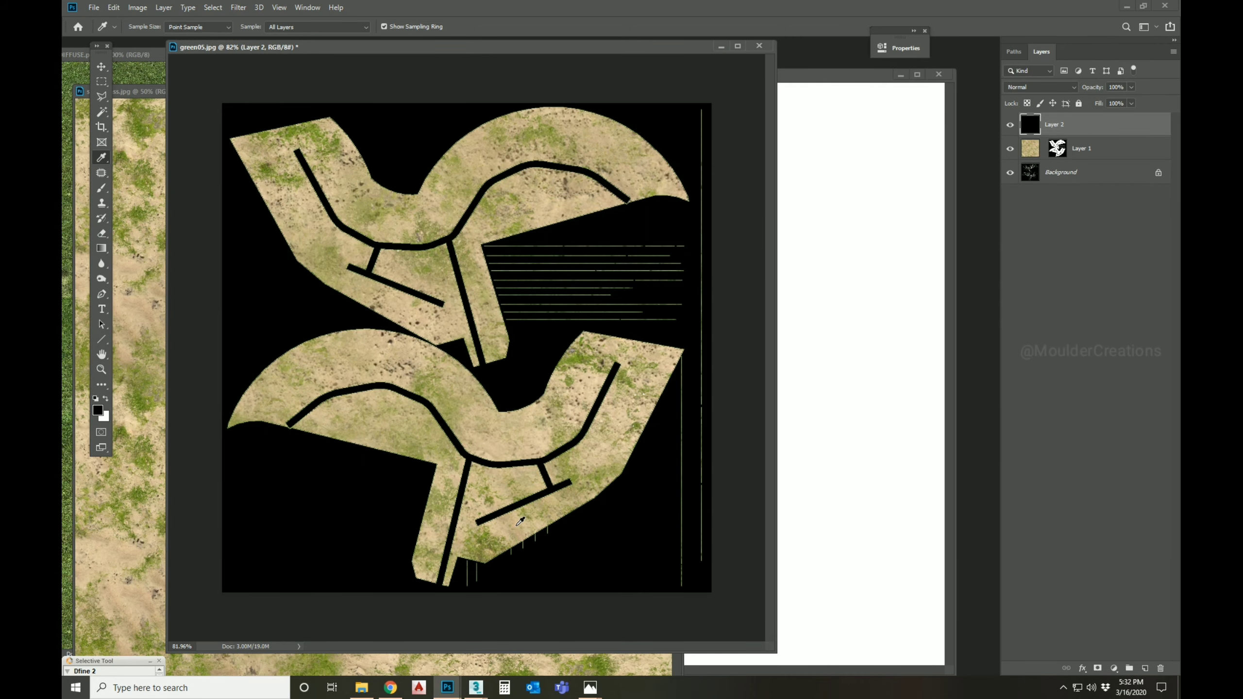
# Step: Fill Layer 2 with a sand colour sampled from the terrain texture and place it below Layer 1
pyautogui.hotkey('alt', 'BackSpace')
pyautogui.hotkey('ctrl', 'BackSpace')
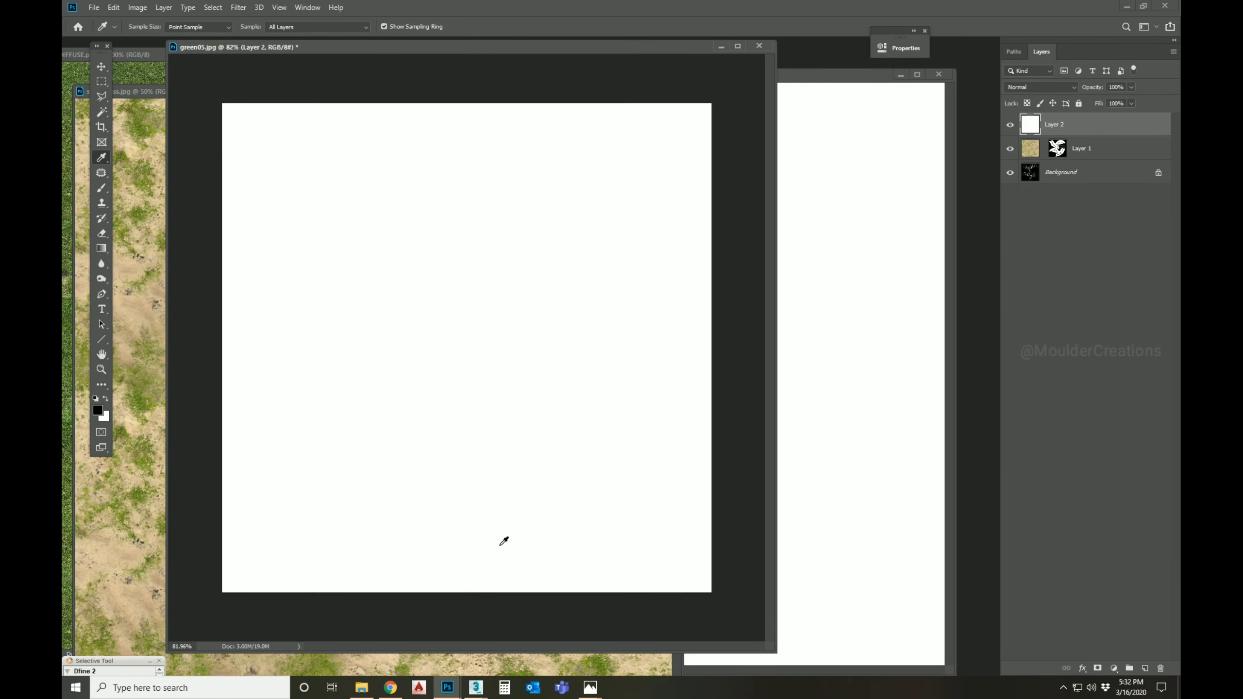
pyautogui.click(1011, 122)
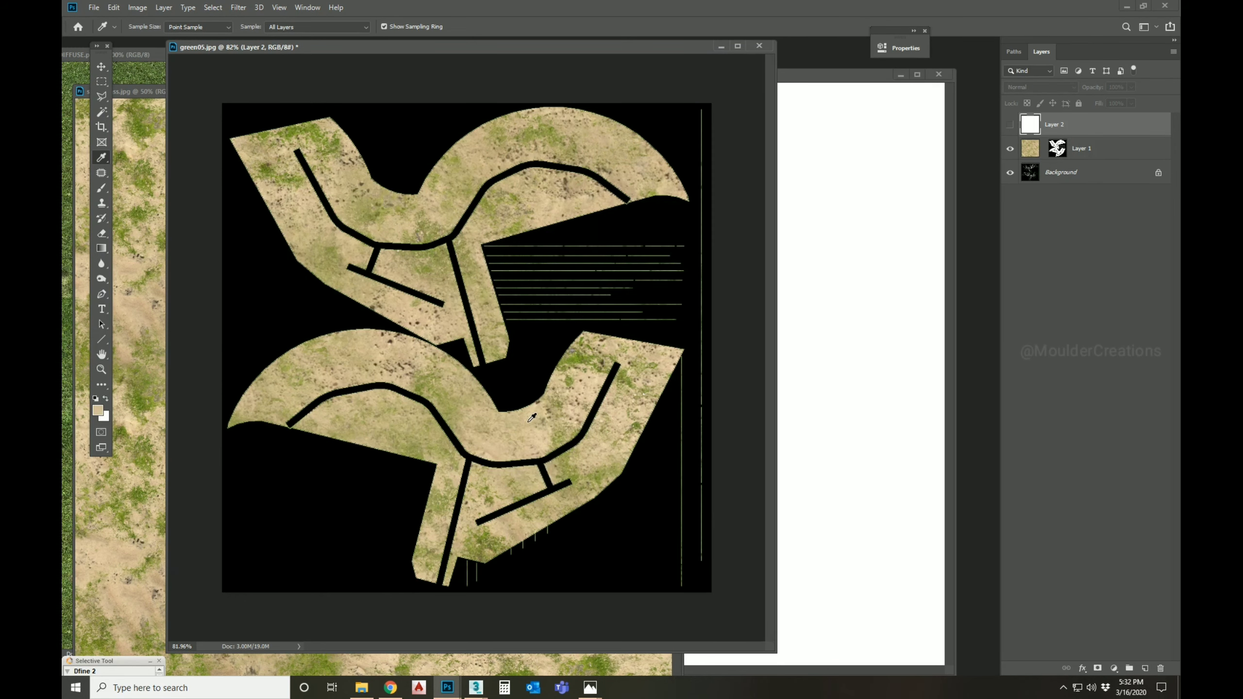
pyautogui.hotkey('ctrl', 'z')
pyautogui.hotkey('alt', 'BackSpace')
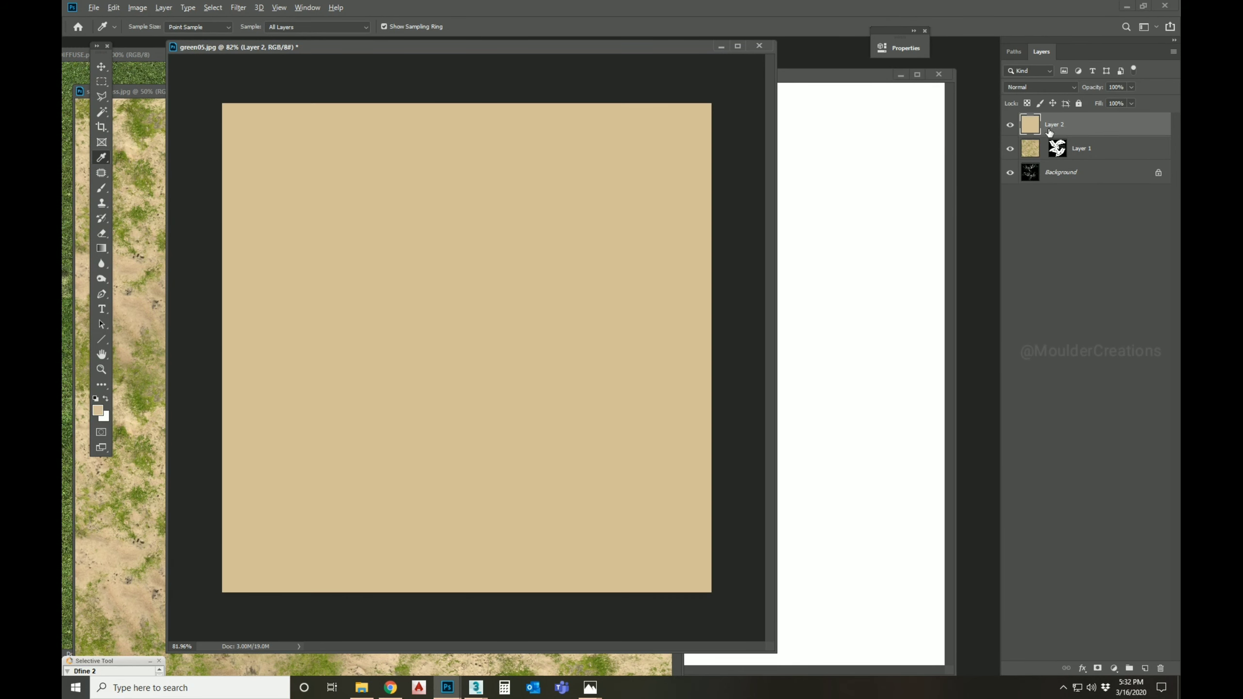
pyautogui.moveTo(1029, 116); pyautogui.dragTo(1063, 151)
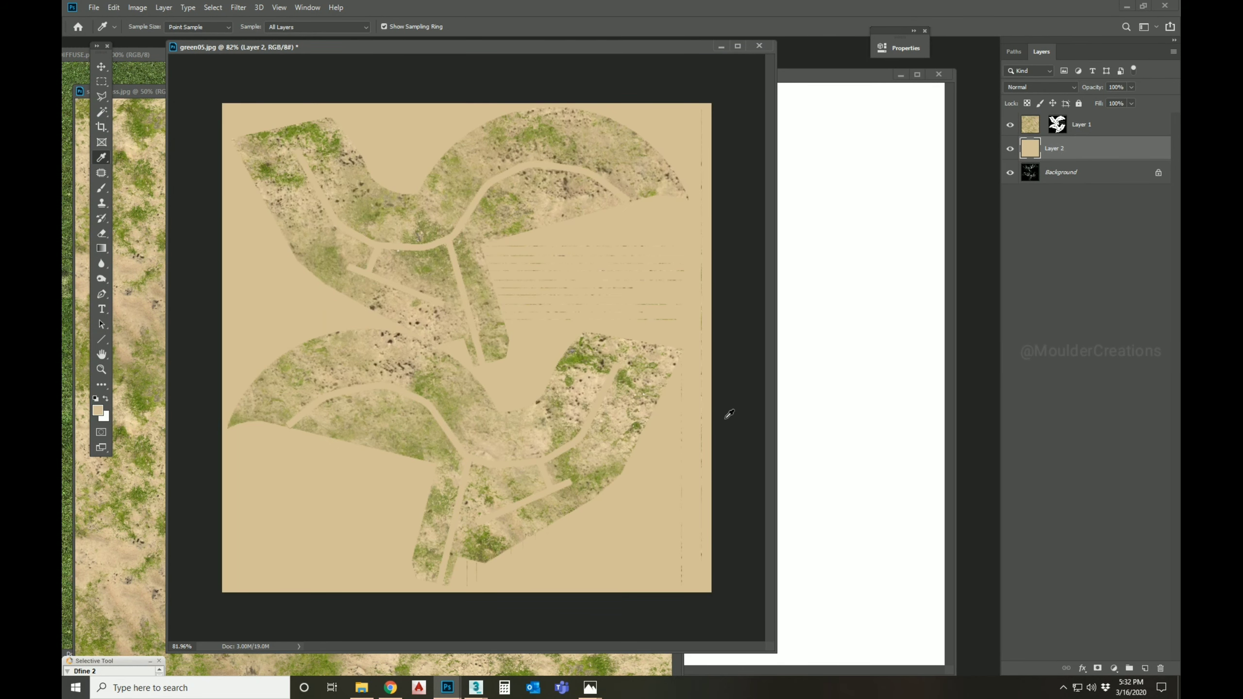
# Step: Soften the terrain shapes' outer edges on Layer 1's mask with a black brush at 74% opacity
pyautogui.click(1062, 128)
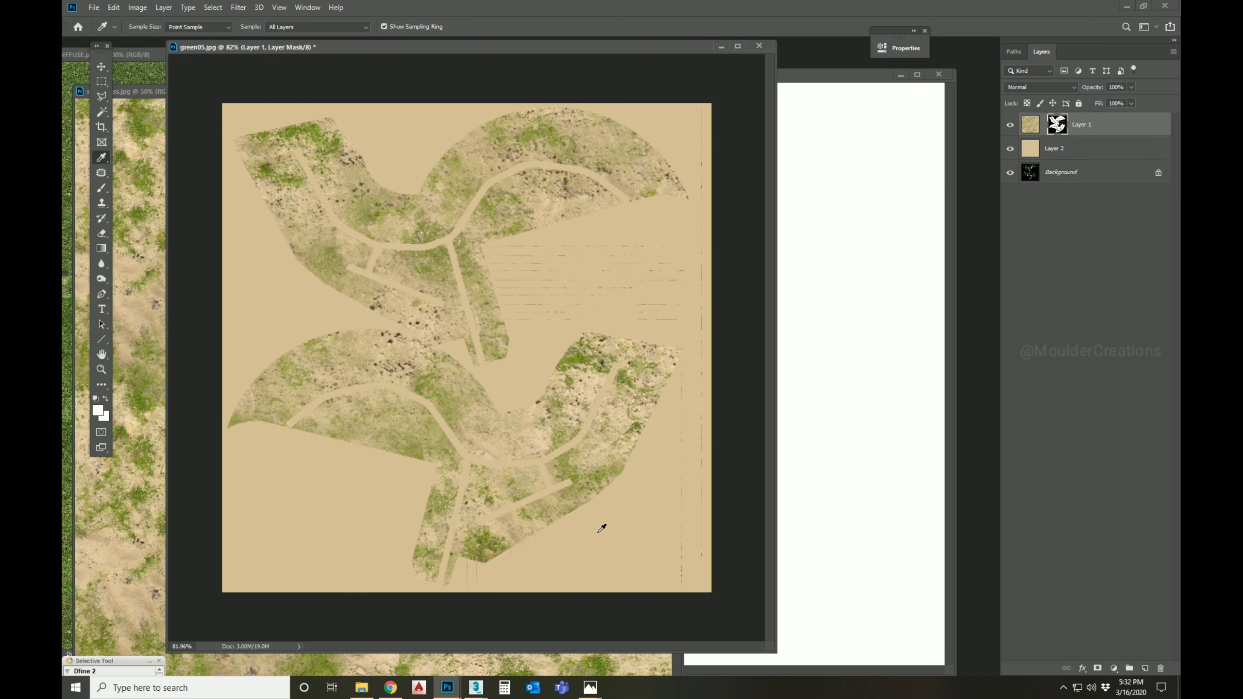
pyautogui.press('b')
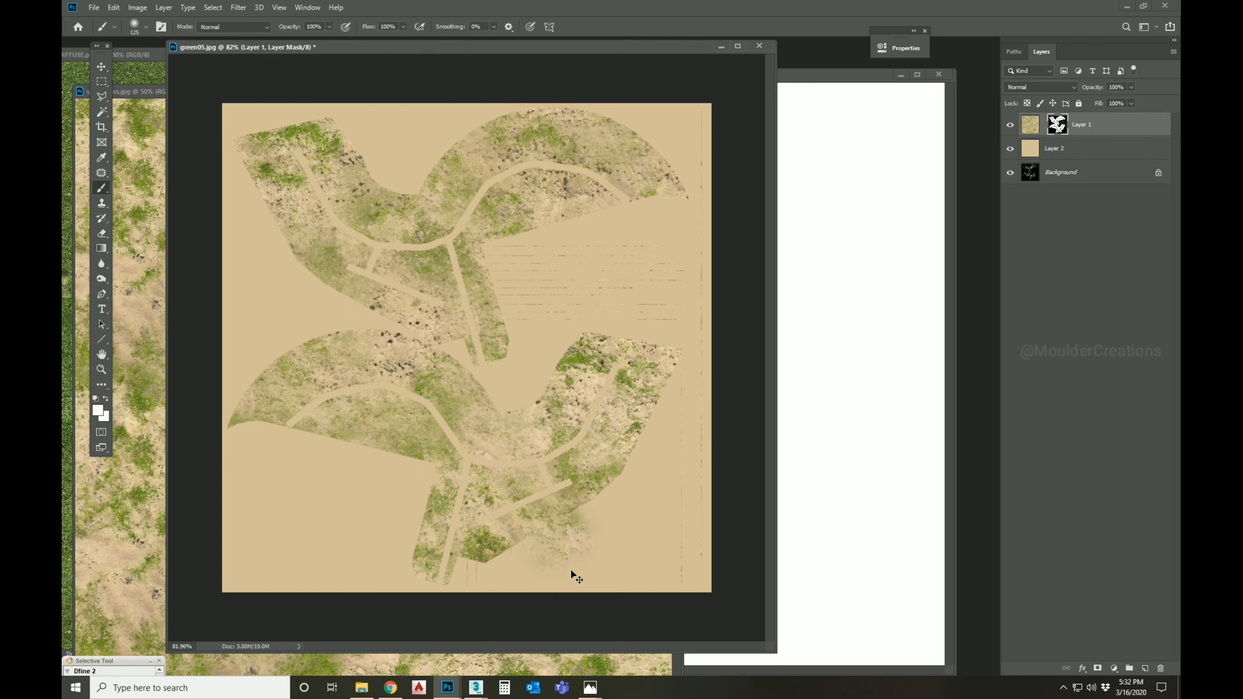
pyautogui.click(101, 415)
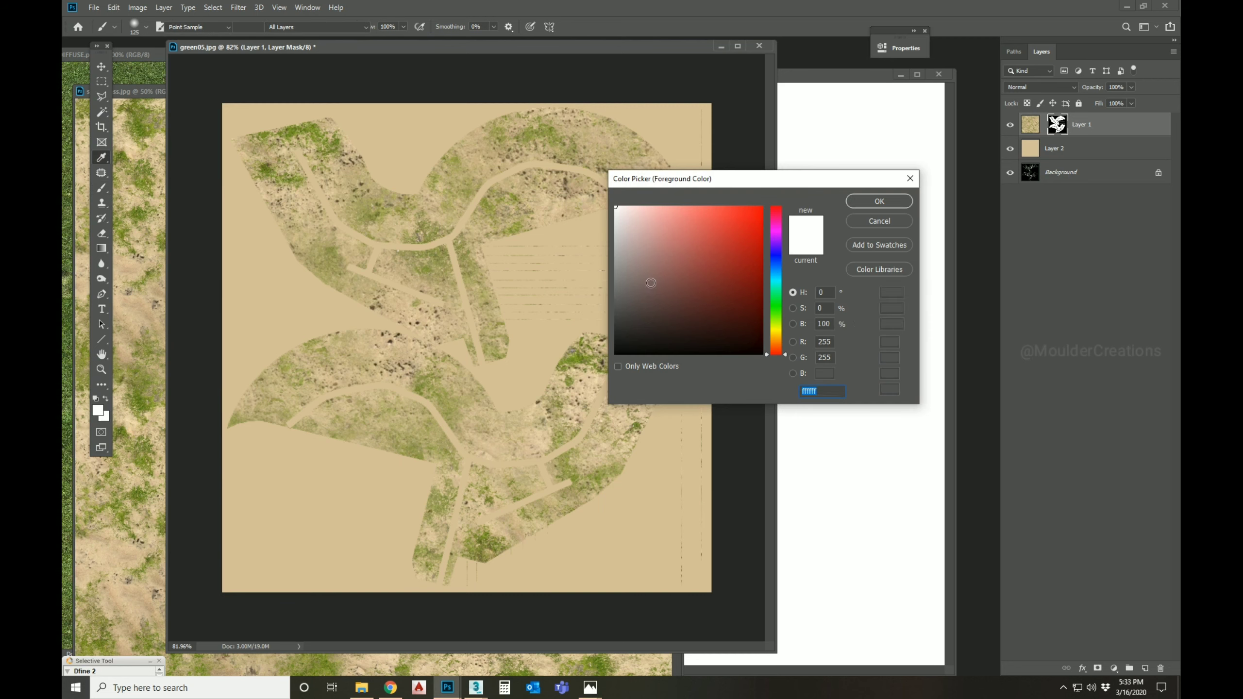
pyautogui.click(763, 350)
pyautogui.click(874, 203)
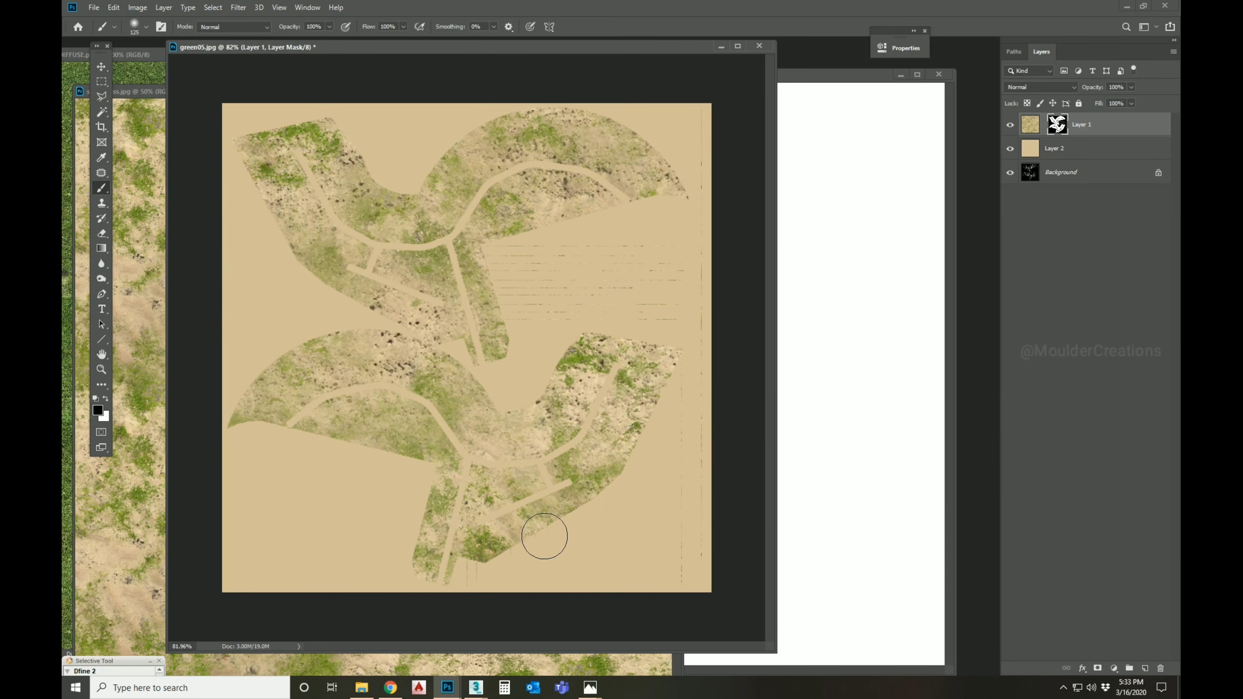
pyautogui.moveTo(565, 547)
pyautogui.mouseDown()
pyautogui.moveTo(552, 547)
pyautogui.moveTo(572, 539)
pyautogui.mouseUp()
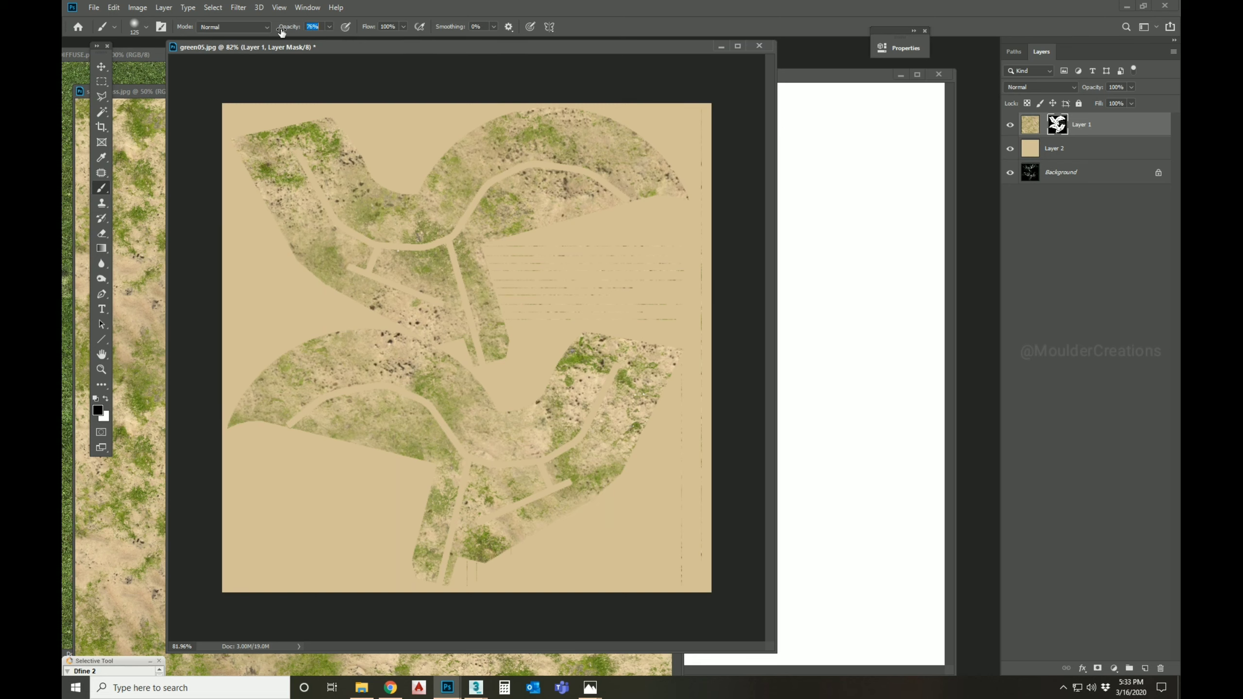
pyautogui.moveTo(365, 471)
pyautogui.mouseDown()
pyautogui.moveTo(339, 458)
pyautogui.moveTo(391, 466)
pyautogui.mouseUp()
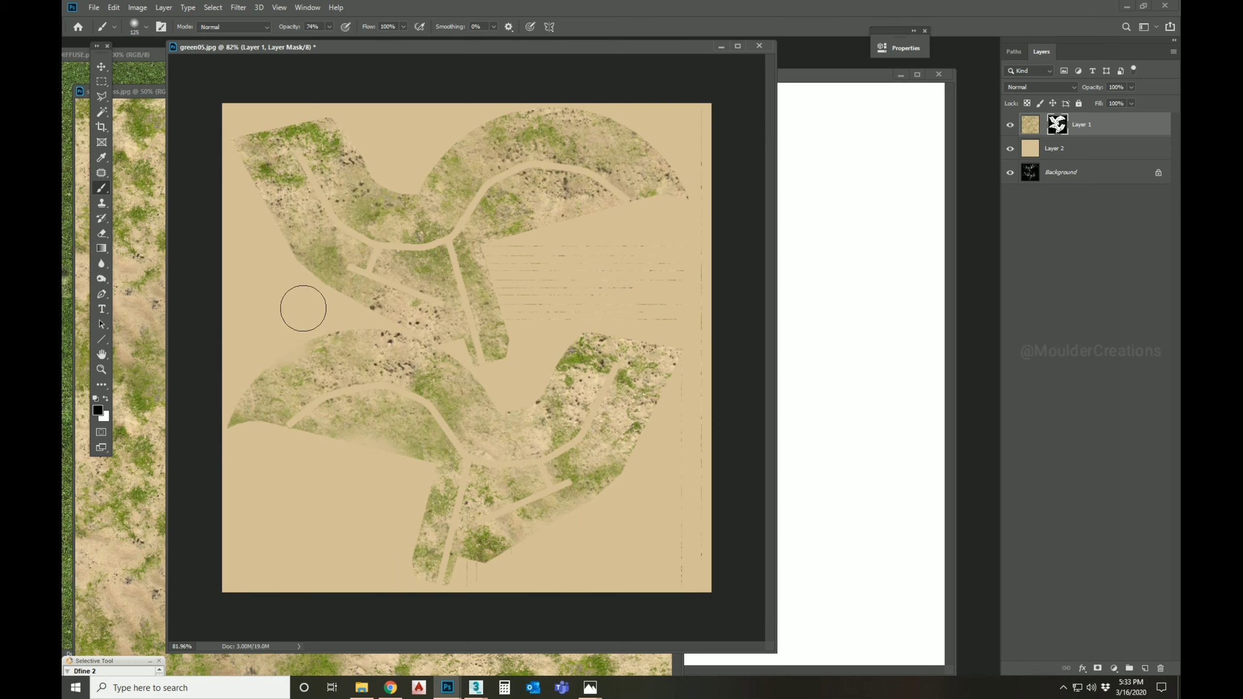
pyautogui.moveTo(302, 305); pyautogui.dragTo(343, 284)
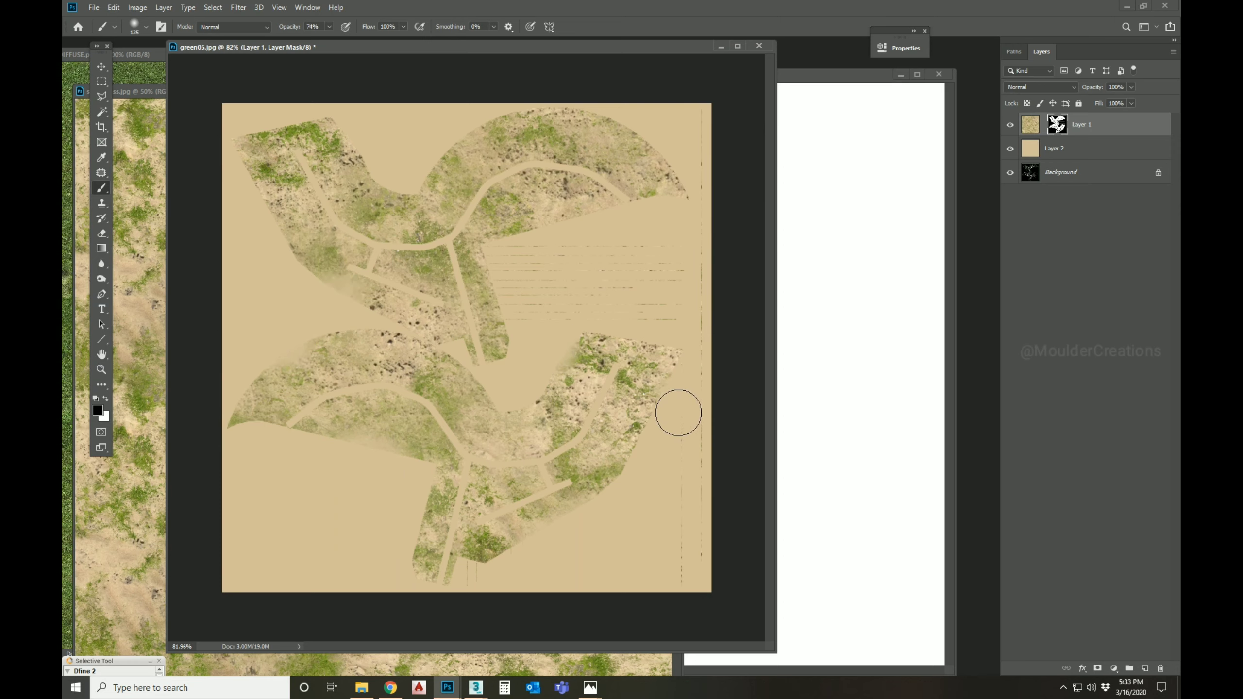
pyautogui.moveTo(577, 216)
pyautogui.mouseDown()
pyautogui.moveTo(563, 226)
pyautogui.moveTo(636, 227)
pyautogui.moveTo(566, 228)
pyautogui.moveTo(623, 290)
pyautogui.mouseUp()
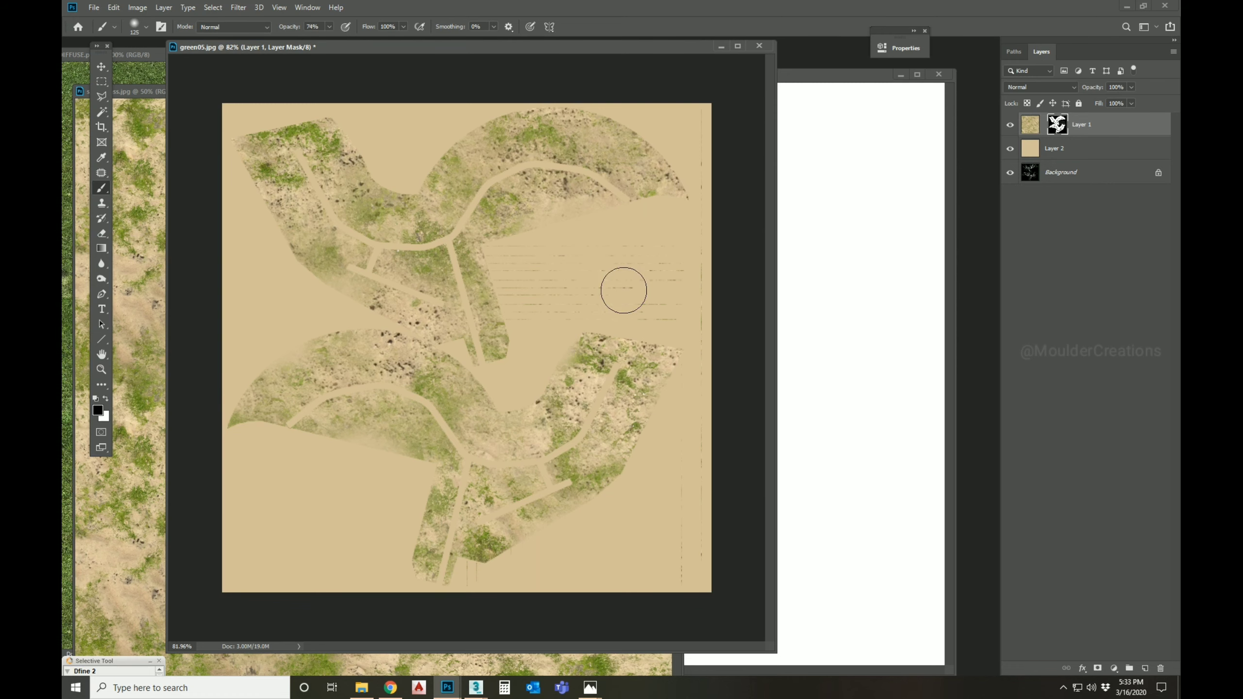
# Step: Scale Layer 1's texture down to about half the canvas width and fit it to the canvas's upper-left corner
pyautogui.click(1037, 131)
pyautogui.hotkey('ctrl', 't')
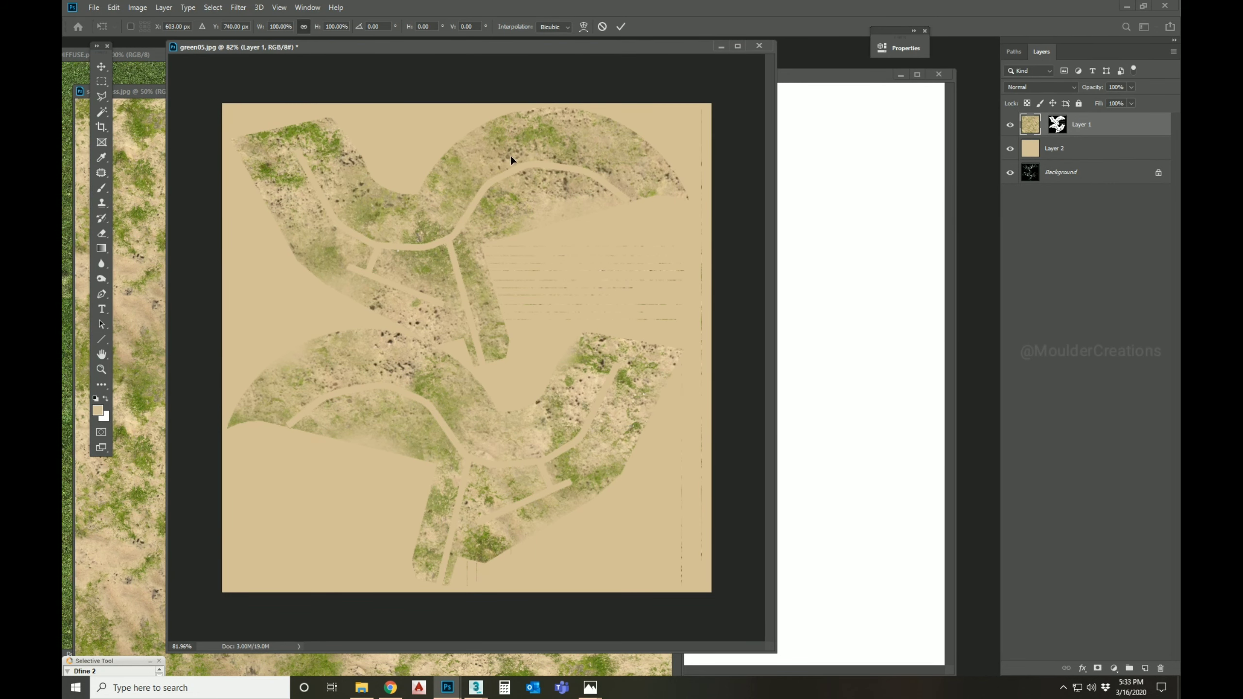
pyautogui.hotkey('ctrl', '0')
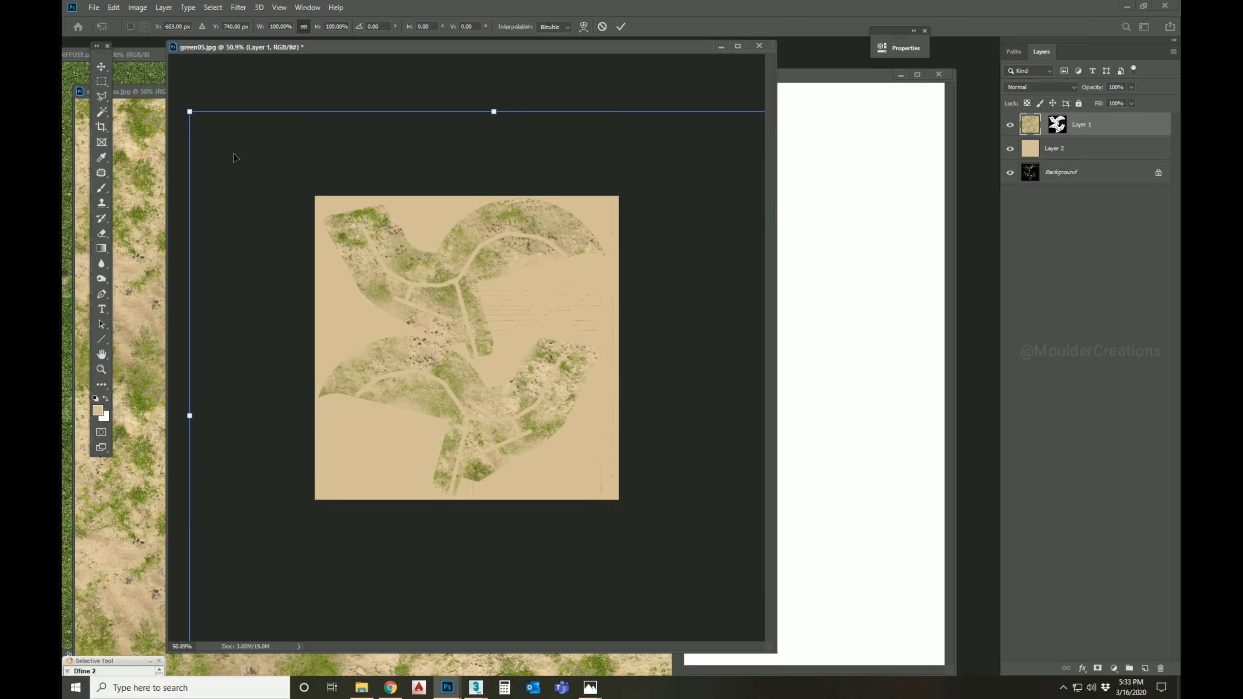
pyautogui.moveTo(192, 113); pyautogui.dragTo(674, 510)
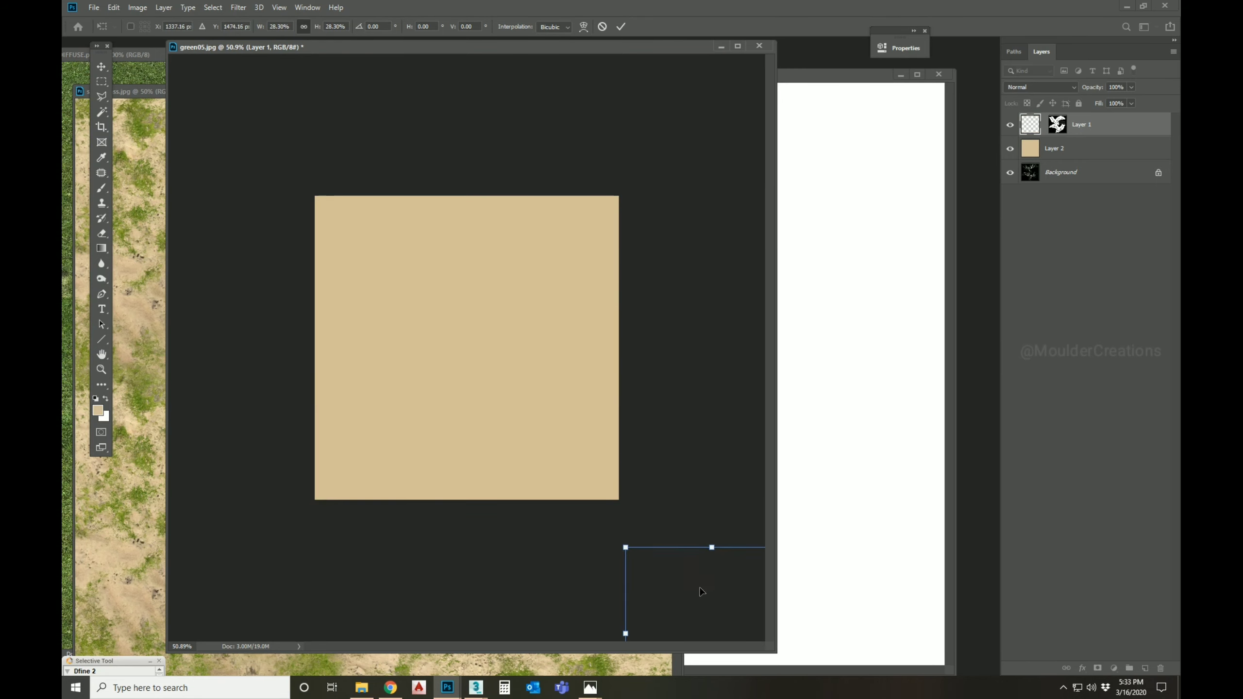
pyautogui.moveTo(698, 591); pyautogui.dragTo(387, 229)
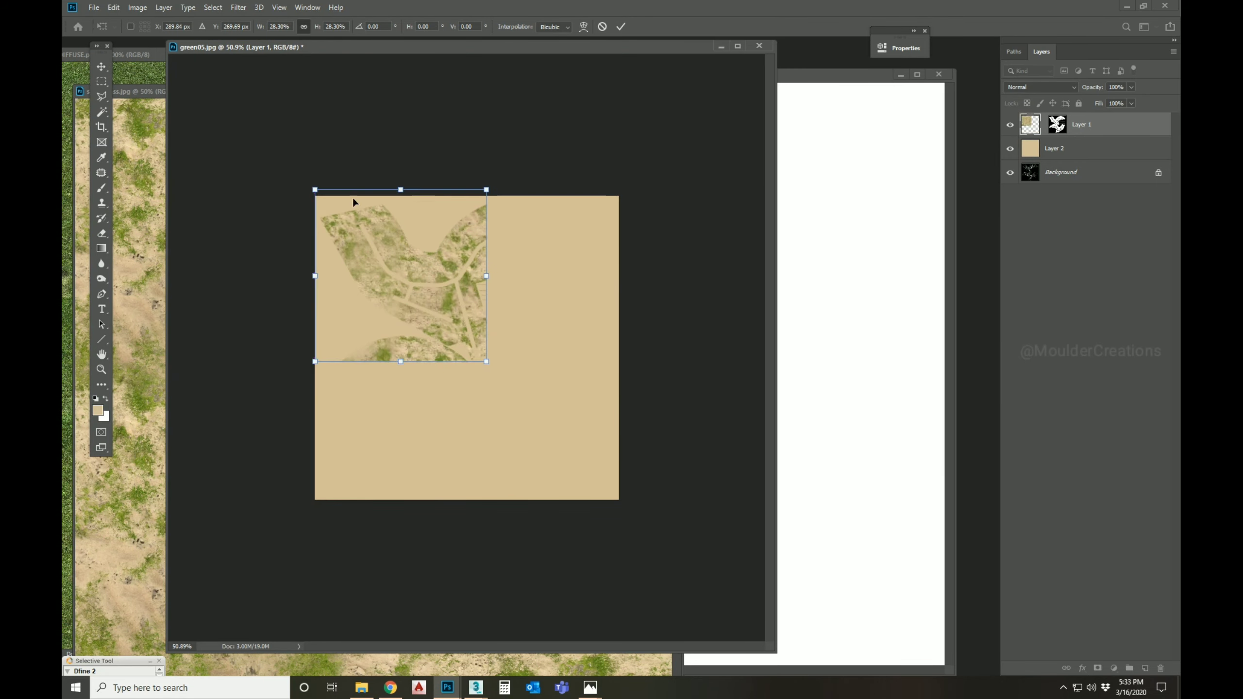
pyautogui.moveTo(315, 190); pyautogui.dragTo(330, 206)
pyautogui.moveTo(399, 269); pyautogui.dragTo(381, 253)
pyautogui.click(621, 26)
pyautogui.press('b')
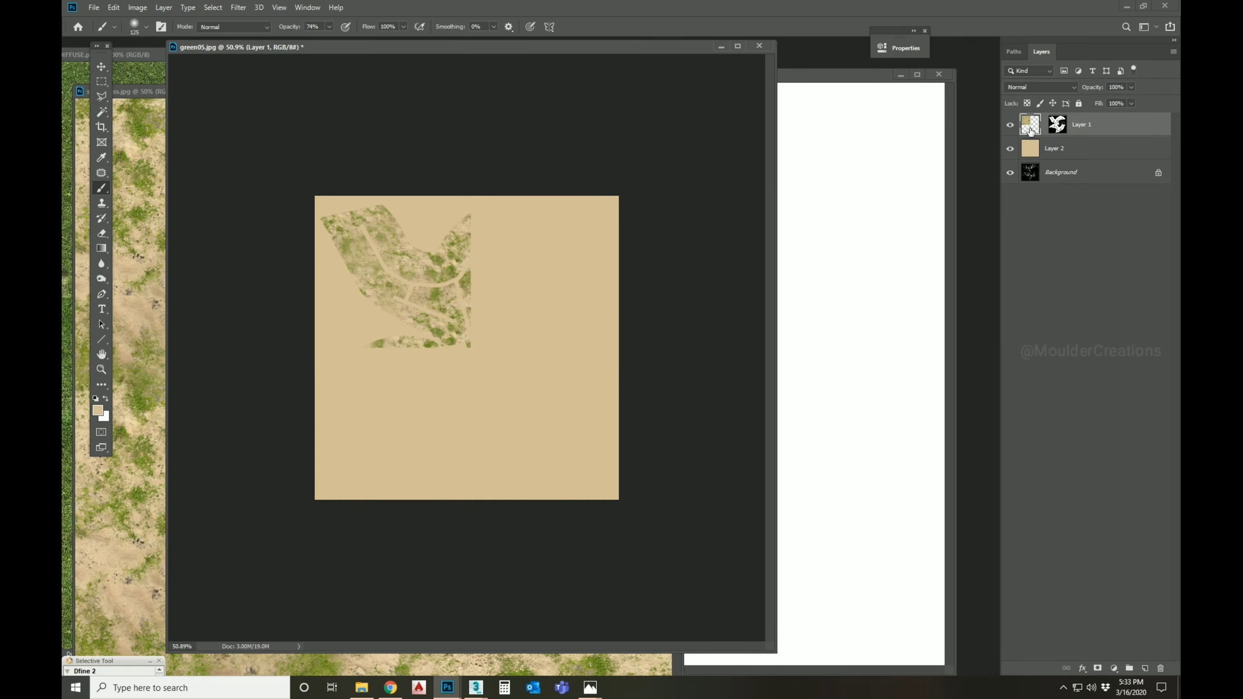
# Step: Duplicate Layer 1 and place the copied texture beside the original to cover the canvas's upper-right area
pyautogui.hotkey('ctrl', 'j')
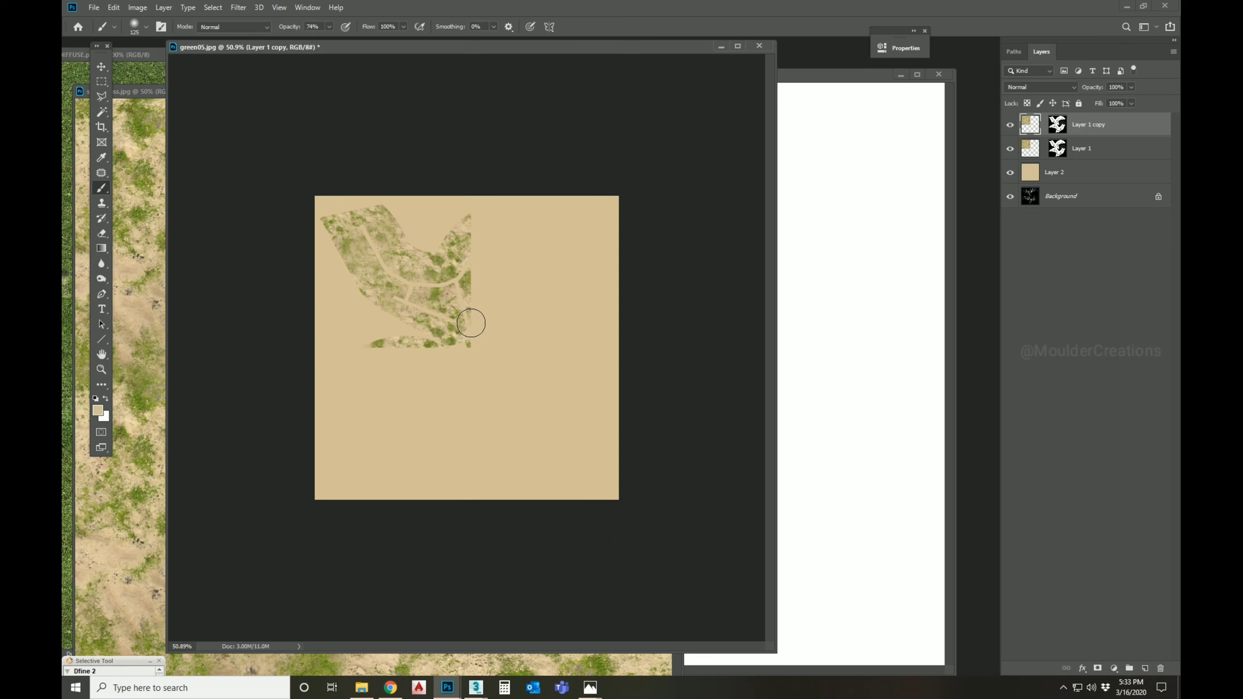
pyautogui.press('v')
pyautogui.moveTo(455, 304); pyautogui.dragTo(605, 318)
pyautogui.scroll(4, 500, 258)
# Step: Make two more copies of the texture tile to fill the remaining gap along the canvas's upper edge
pyautogui.moveTo(525, 201); pyautogui.dragTo(542, 86)
pyautogui.scroll(-4, 539, 319)
pyautogui.scroll(3, 491, 275)
pyautogui.scroll(4, 473, 270)
pyautogui.scroll(-4, 538, 311)
pyautogui.keyDown('alt'); pyautogui.moveTo(519, 162); pyautogui.dragTo(676, 187); pyautogui.keyUp('alt')
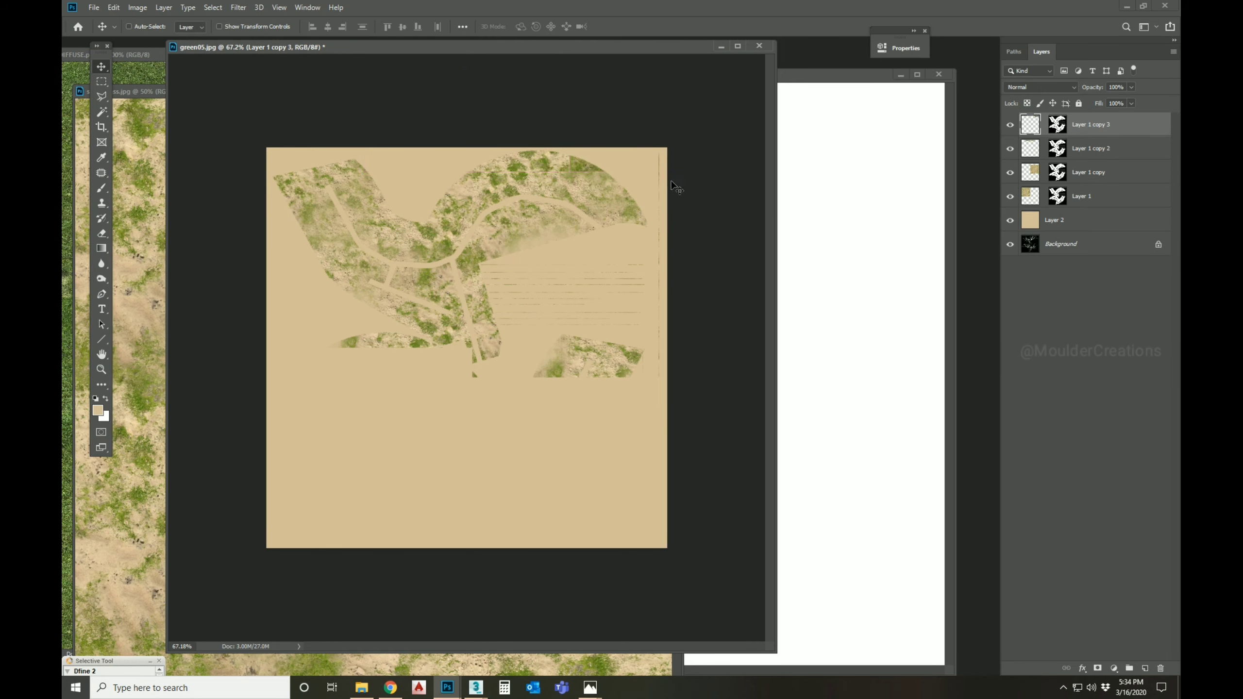
# Step: Flip the Layer 1 copy 3 texture tile horizontally
pyautogui.hotkey('ctrl', 't')
pyautogui.rightClick(587, 166)
pyautogui.click(634, 306)
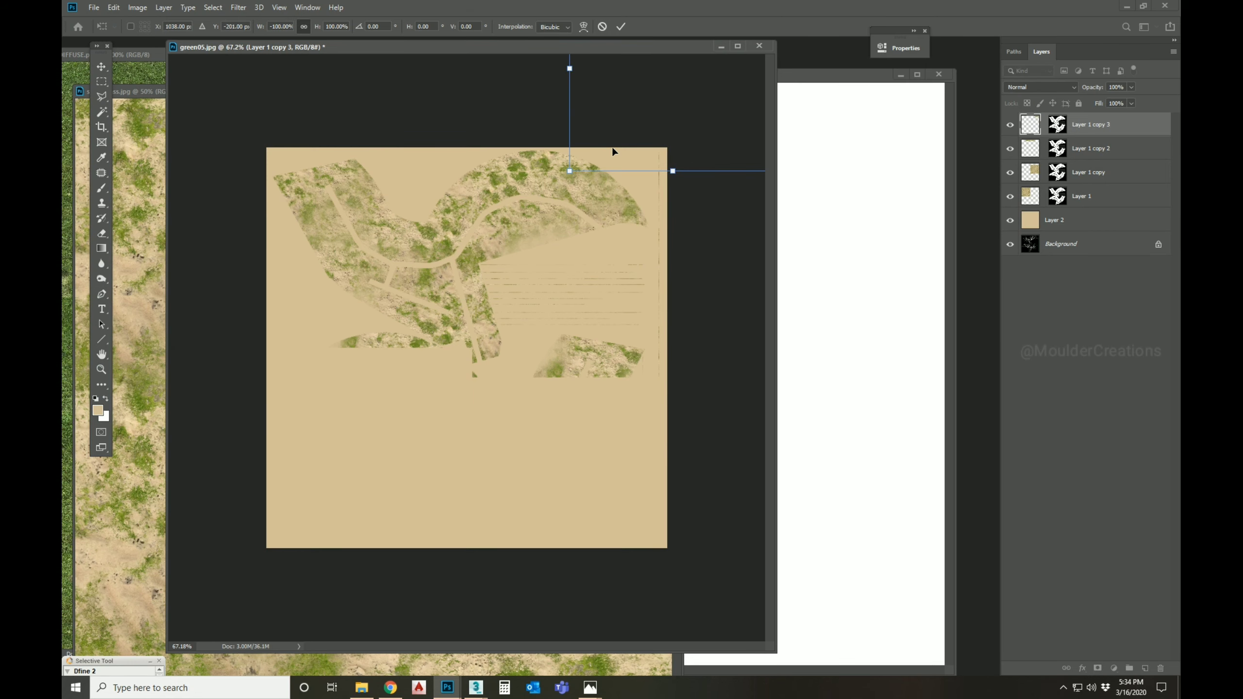
pyautogui.press('Return')
pyautogui.scroll(3, 533, 318)
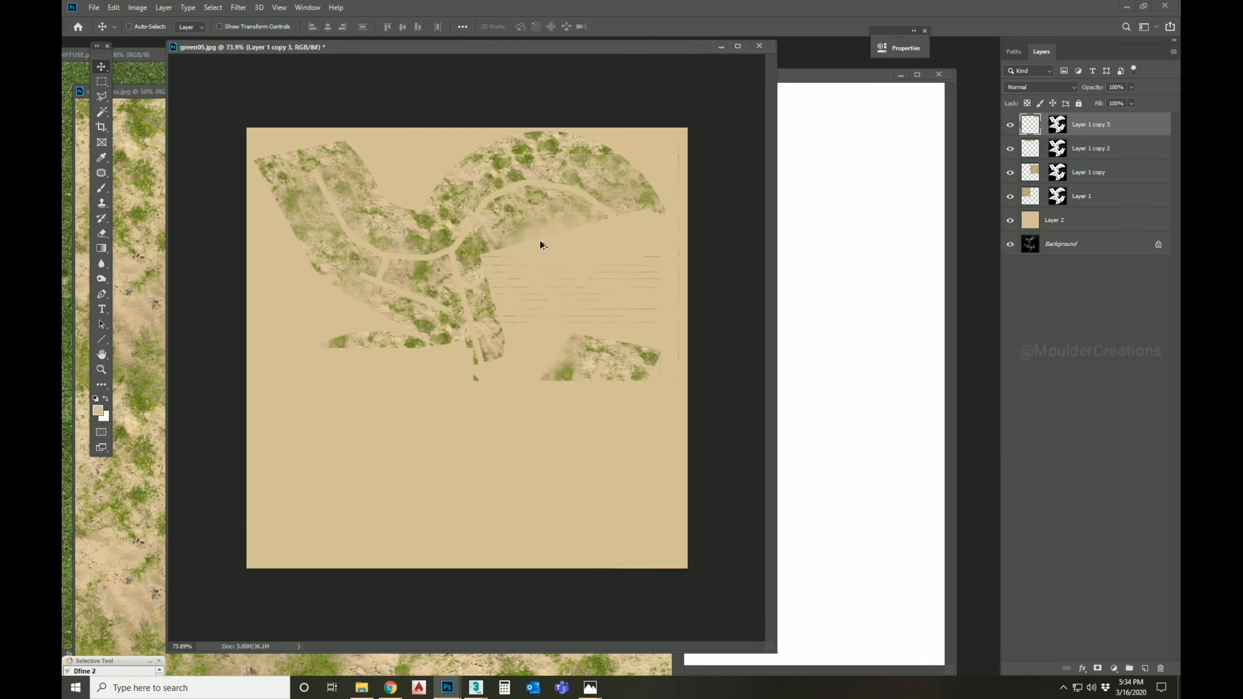
pyautogui.scroll(-4, 572, 214)
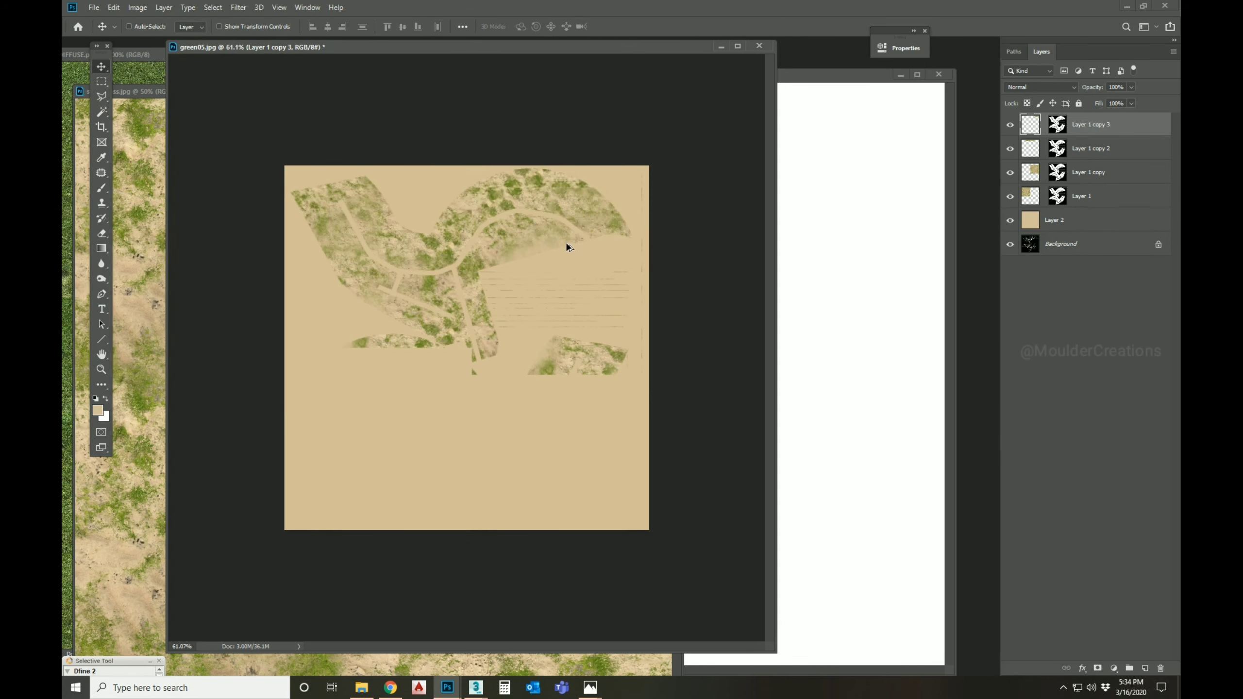
# Step: Copy Layer 1's texture tile twice to cover the lower-left and lower-right parts of the canvas
pyautogui.click(1030, 200)
pyautogui.moveTo(531, 252); pyautogui.dragTo(567, 434)
pyautogui.moveTo(395, 384); pyautogui.dragTo(605, 402)
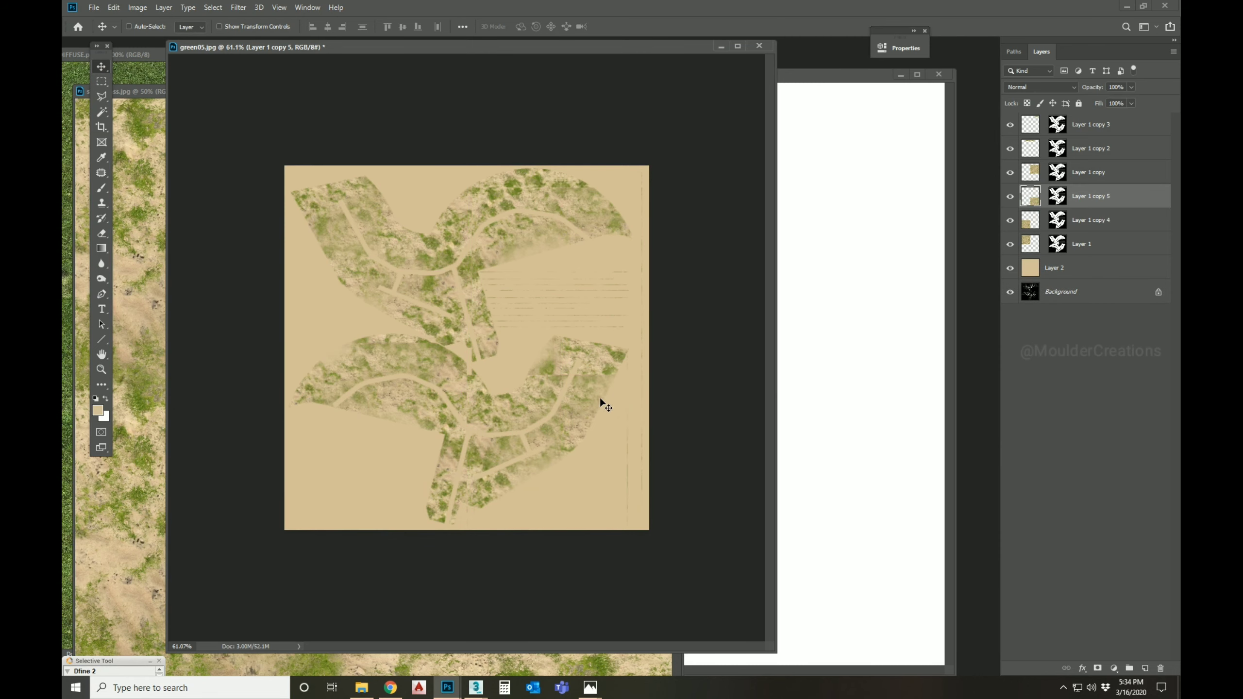
# Step: Flip the lower-right texture tile horizontally and nudge it into line with its neighbour
pyautogui.hotkey('ctrl', 't')
pyautogui.rightClick(546, 411)
pyautogui.click(587, 552)
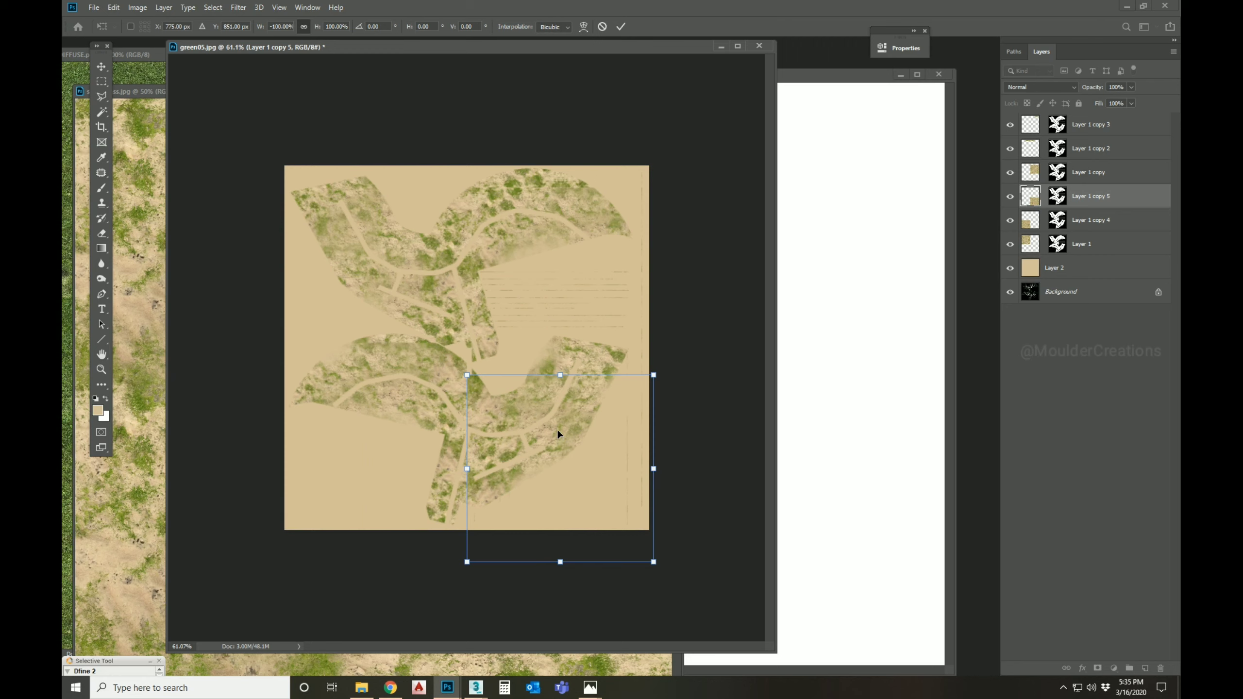
pyautogui.press('Return')
pyautogui.moveTo(567, 441)
pyautogui.mouseDown()
pyautogui.moveTo(571, 464)
pyautogui.moveTo(562, 406)
pyautogui.moveTo(557, 450)
pyautogui.moveTo(563, 441)
pyautogui.mouseUp()
# Step: Brush black on the masks of Layer 1 copy 5 and Layer 1 copy to fade the lower-right terrain shape's edges
pyautogui.scroll(3, 500, 372)
pyautogui.scroll(4, 500, 372)
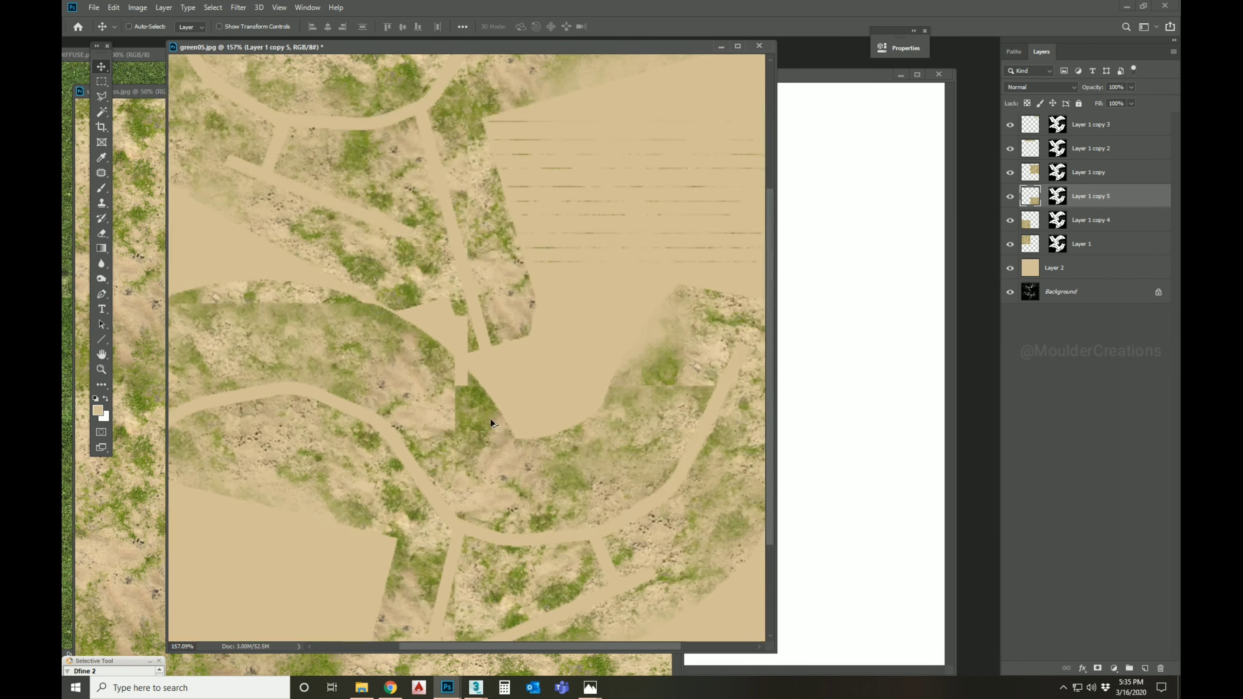
pyautogui.scroll(-5, 464, 411)
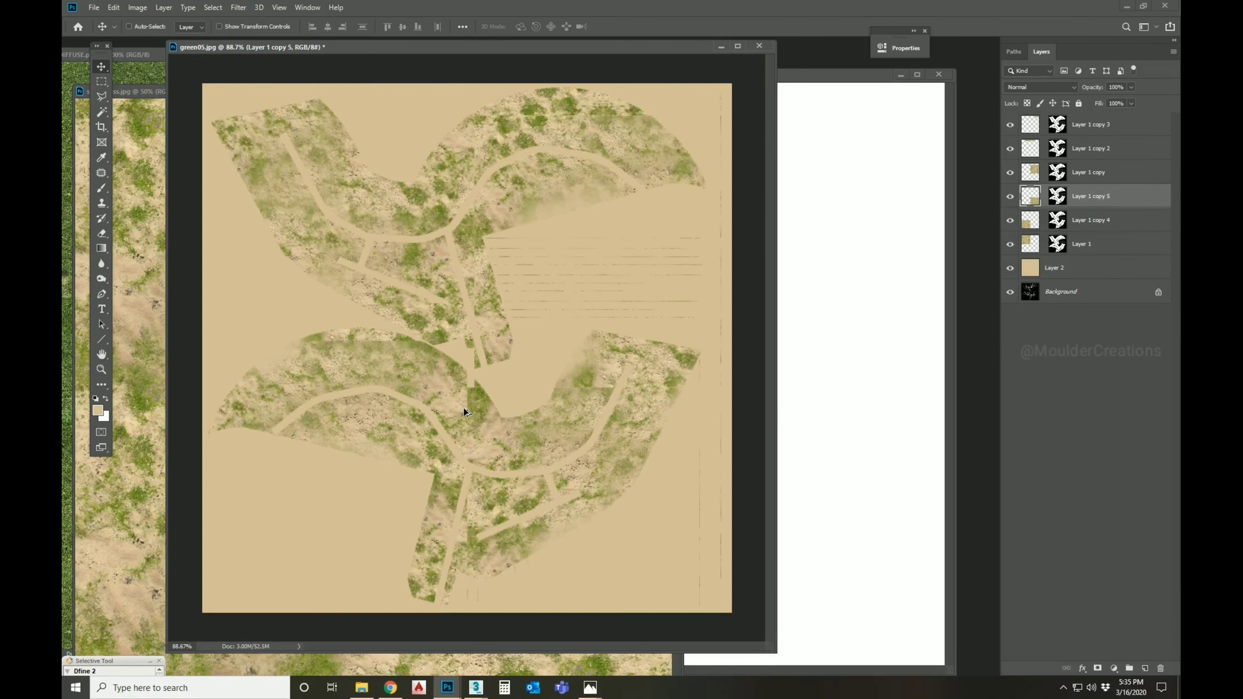
pyautogui.scroll(-1, 465, 401)
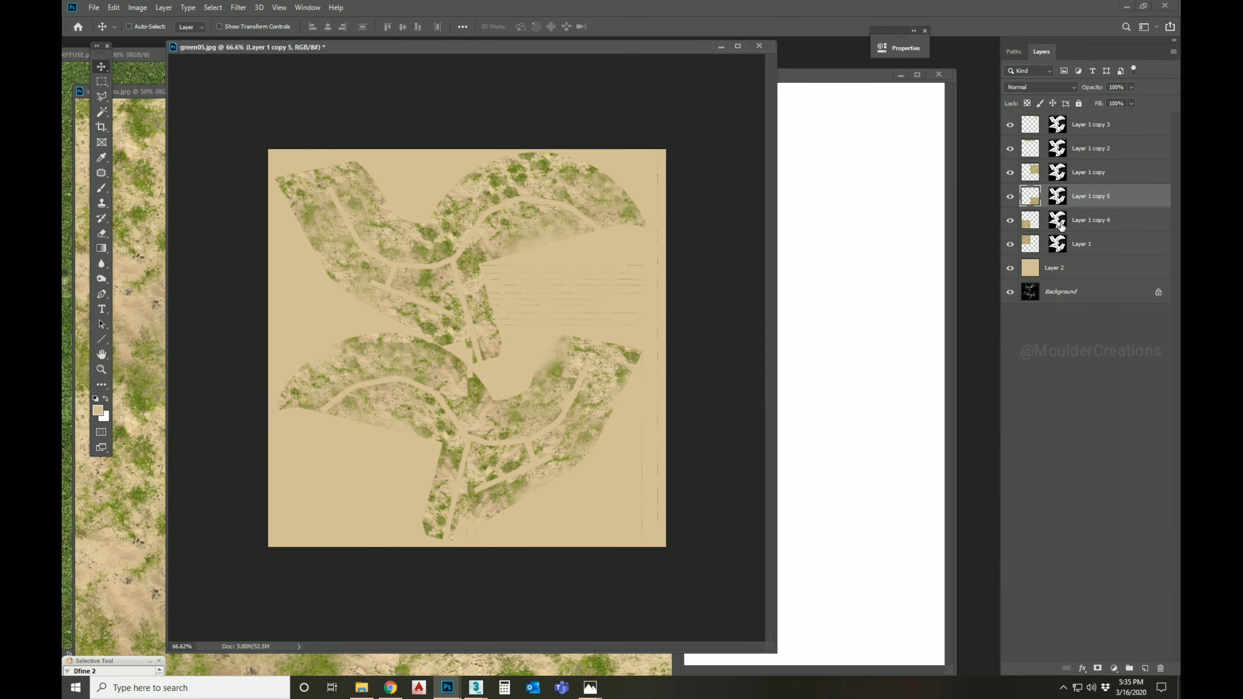
pyautogui.click(1011, 197)
pyautogui.click(1010, 197)
pyautogui.click(1058, 196)
pyautogui.press('b')
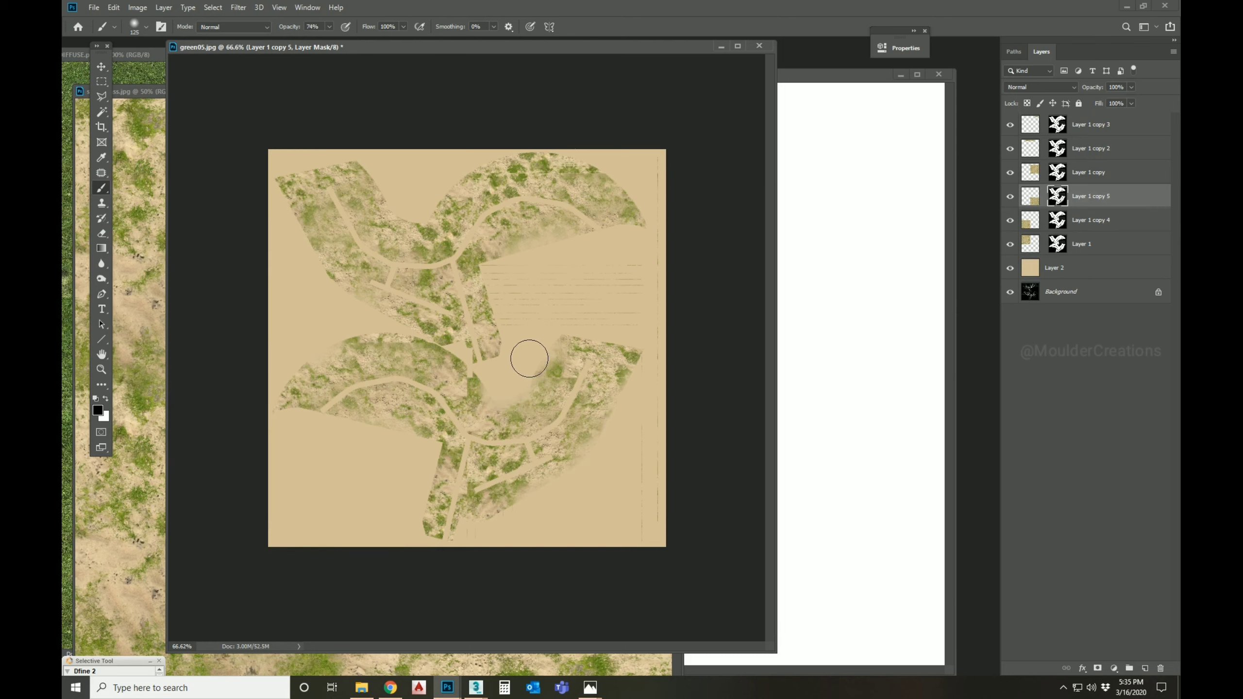
pyautogui.click(1057, 172)
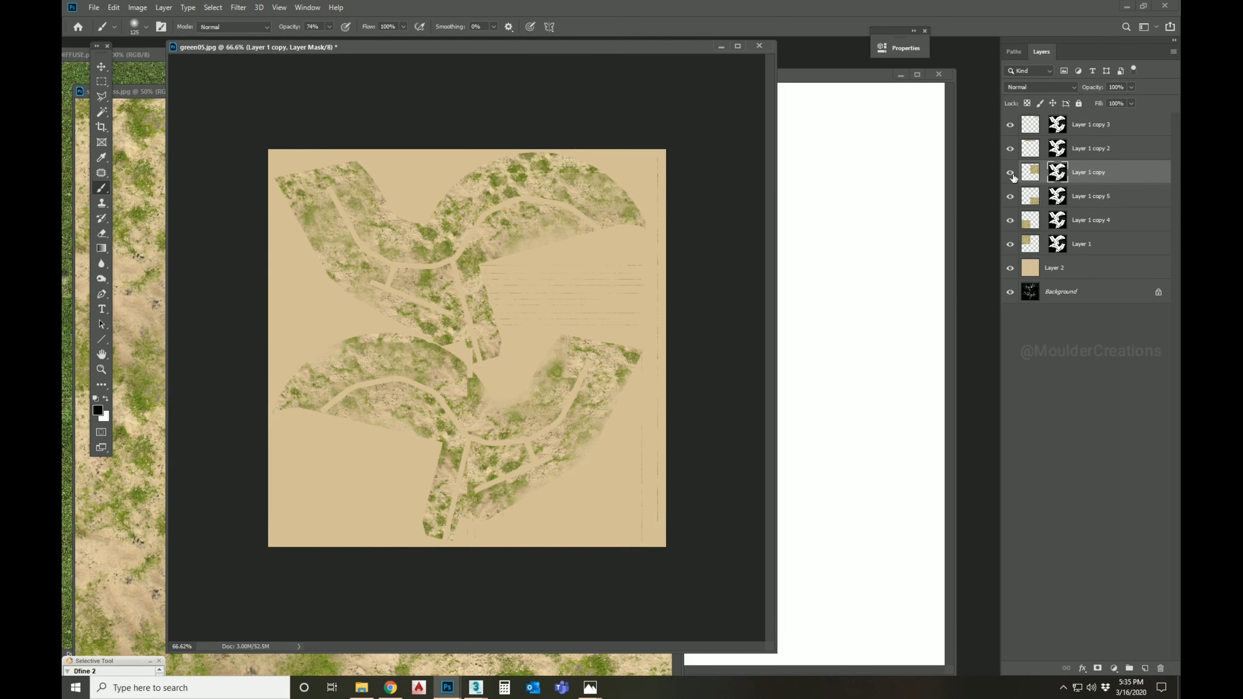
pyautogui.moveTo(539, 351)
pyautogui.mouseDown()
pyautogui.moveTo(516, 364)
pyautogui.moveTo(608, 331)
pyautogui.moveTo(638, 394)
pyautogui.moveTo(645, 385)
pyautogui.mouseUp()
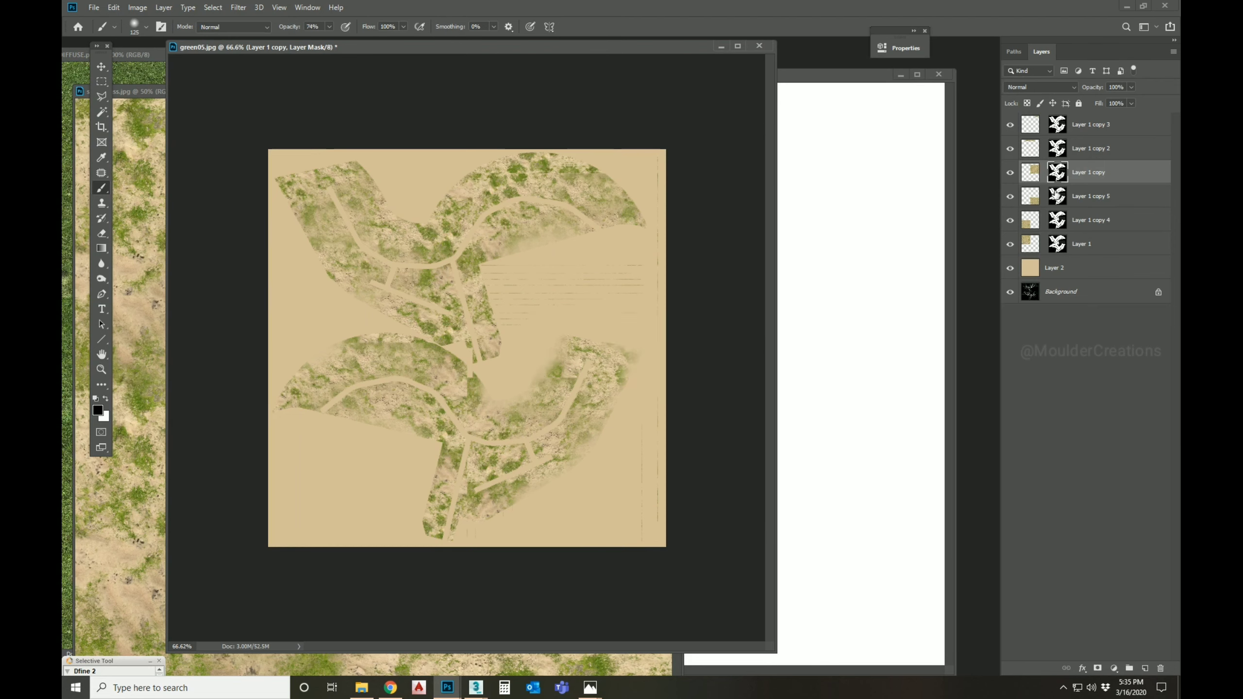
# Step: Brush black on Layer 1's mask to fade the outer edges of the upper-left terrain shape
pyautogui.click(1057, 243)
pyautogui.click(1010, 244)
pyautogui.click(1010, 243)
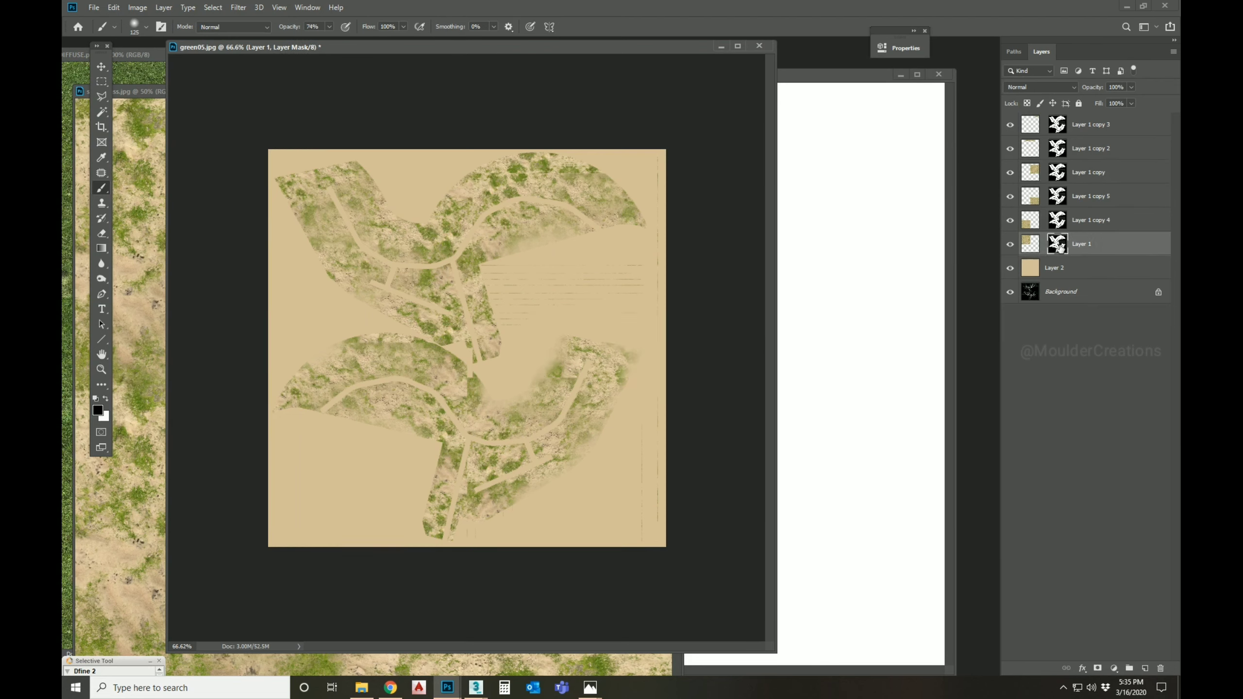
pyautogui.moveTo(324, 287)
pyautogui.mouseDown()
pyautogui.moveTo(266, 200)
pyautogui.moveTo(301, 273)
pyautogui.moveTo(296, 186)
pyautogui.moveTo(328, 165)
pyautogui.moveTo(309, 154)
pyautogui.moveTo(331, 146)
pyautogui.moveTo(406, 189)
pyautogui.moveTo(416, 213)
pyautogui.moveTo(434, 181)
pyautogui.mouseUp()
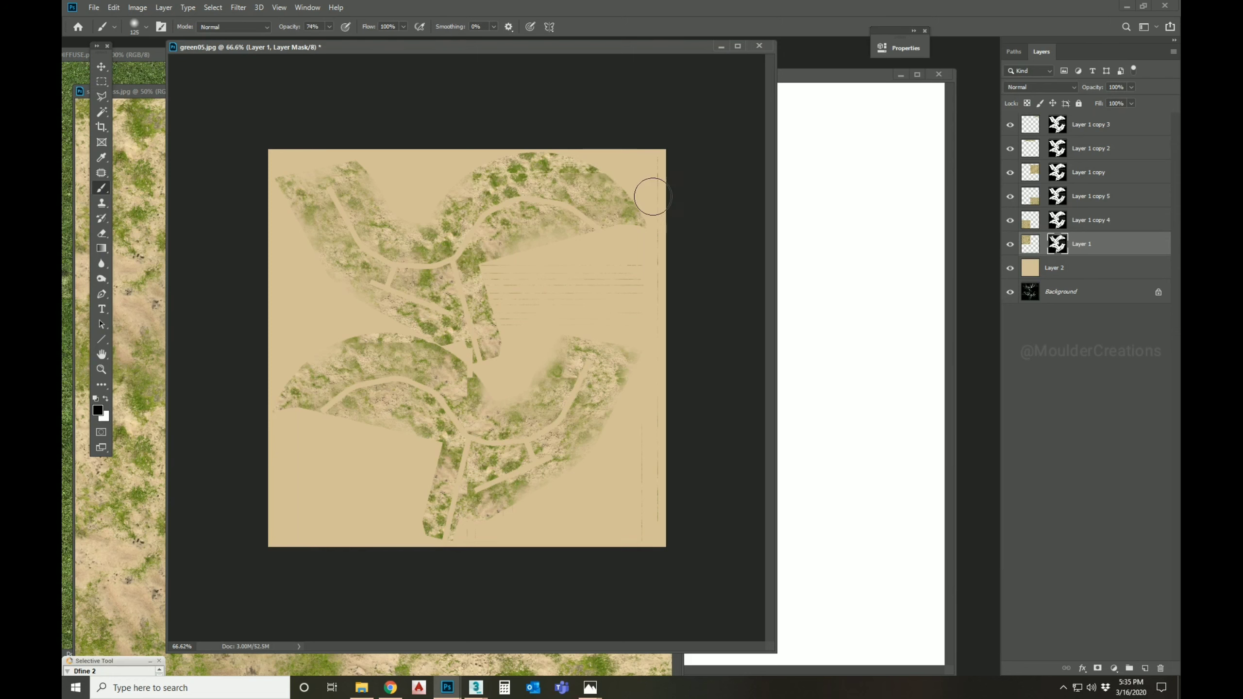
# Step: Brush black on Layer 1 copy 4's mask to fade the edges of the lower-left terrain shape and its stem
pyautogui.click(1030, 223)
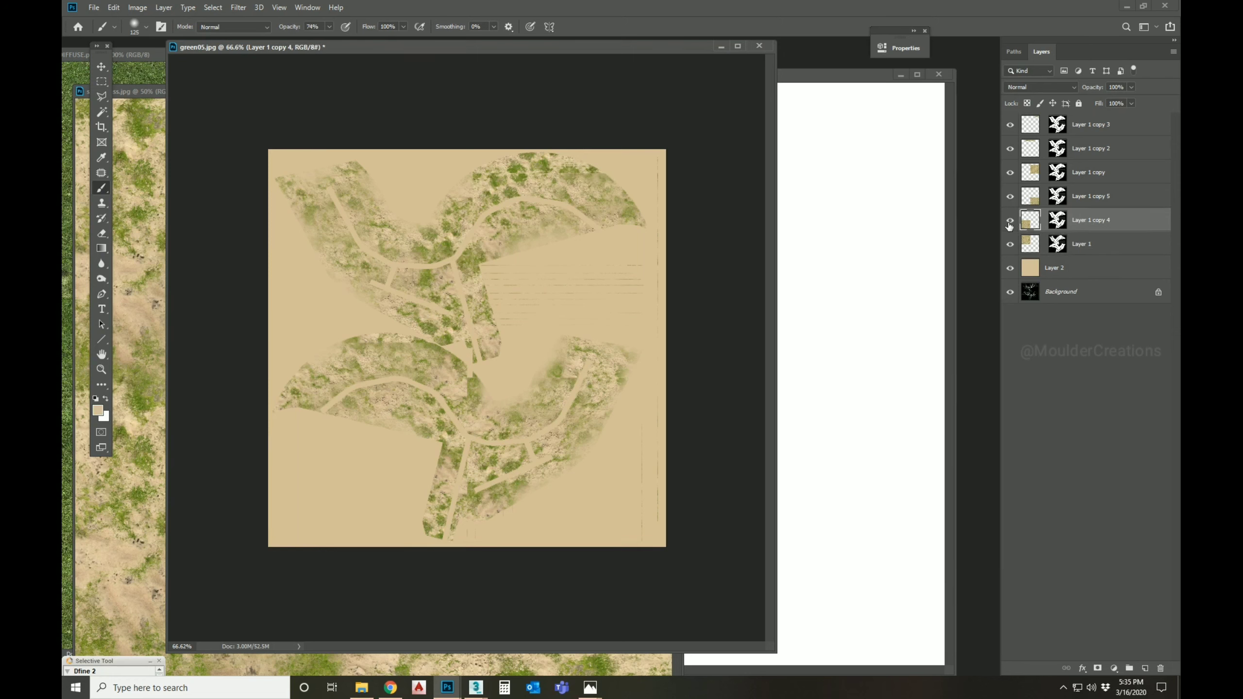
pyautogui.click(1057, 220)
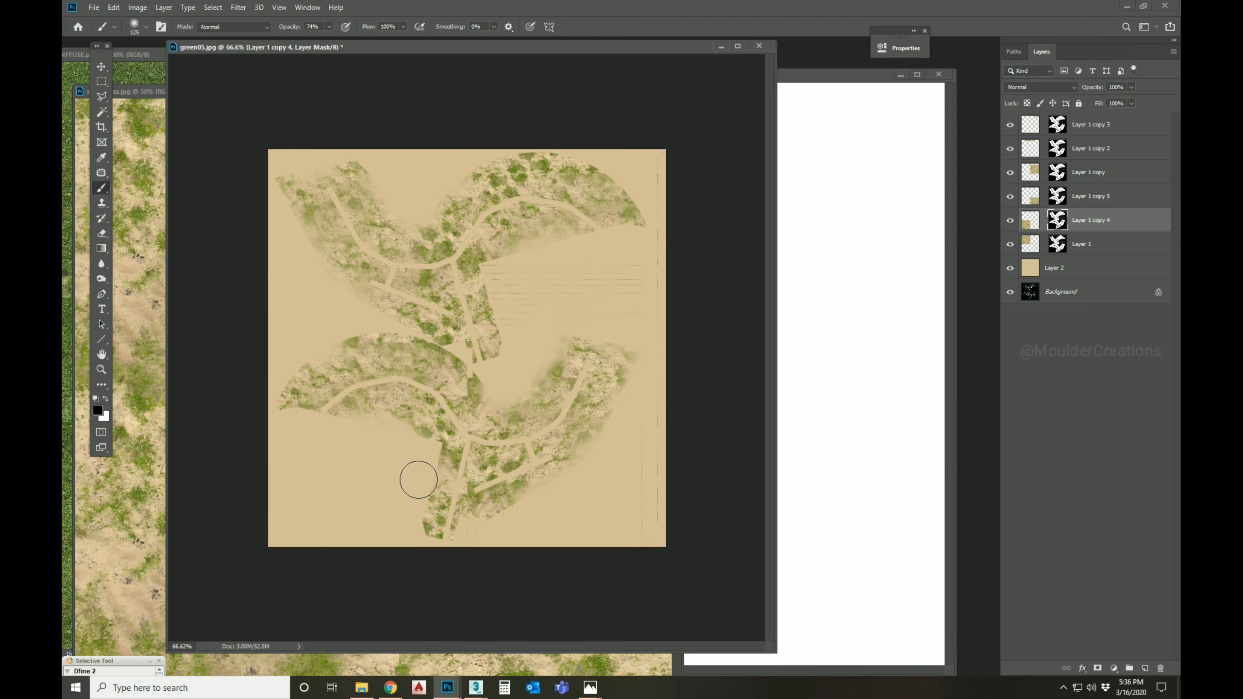
pyautogui.click(1058, 196)
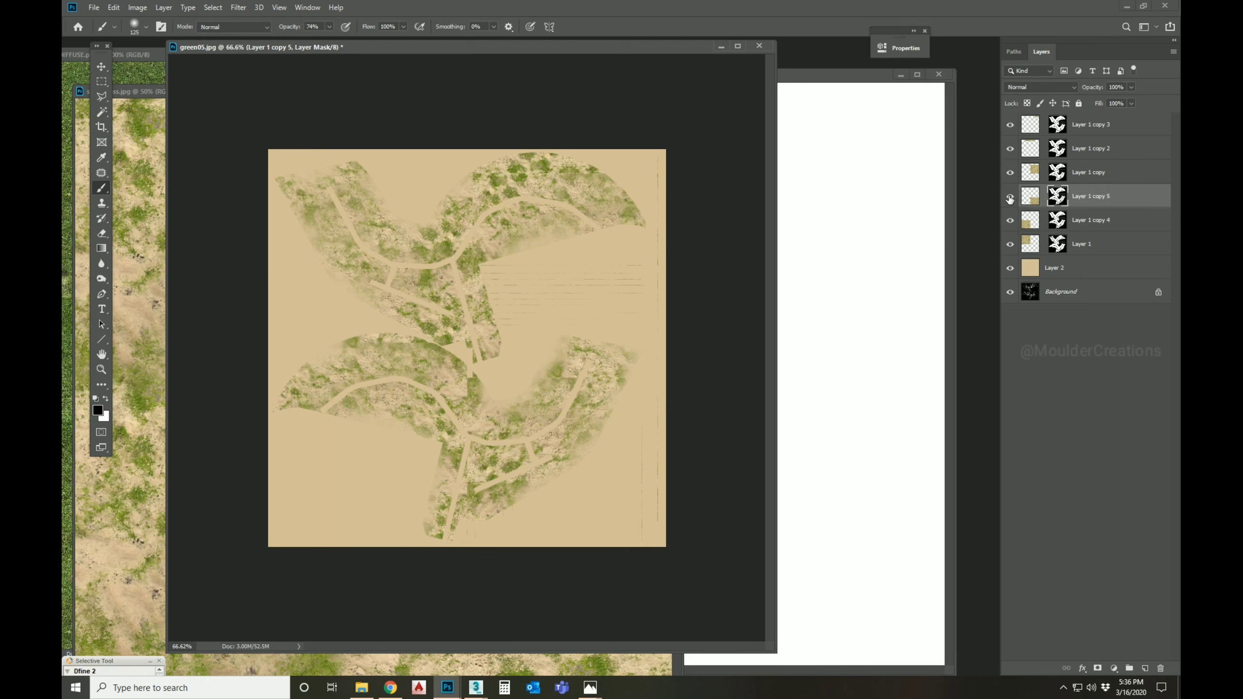
# Step: Identify the texture tiles by toggling layer visibility, and brush black on Layer 1's mask to fade the edge near the canvas centre
pyautogui.click(1010, 196)
pyautogui.click(1009, 196)
pyautogui.click(1019, 172)
pyautogui.click(1010, 172)
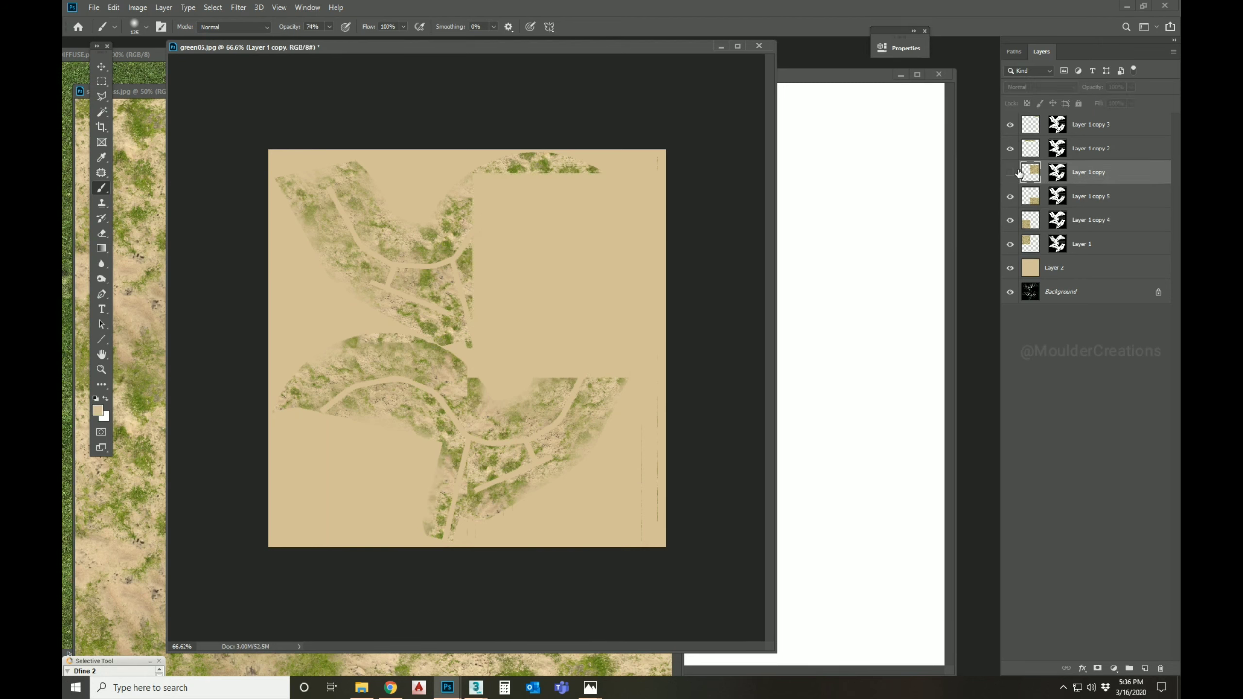
pyautogui.click(1010, 244)
pyautogui.click(1009, 172)
pyautogui.click(1057, 243)
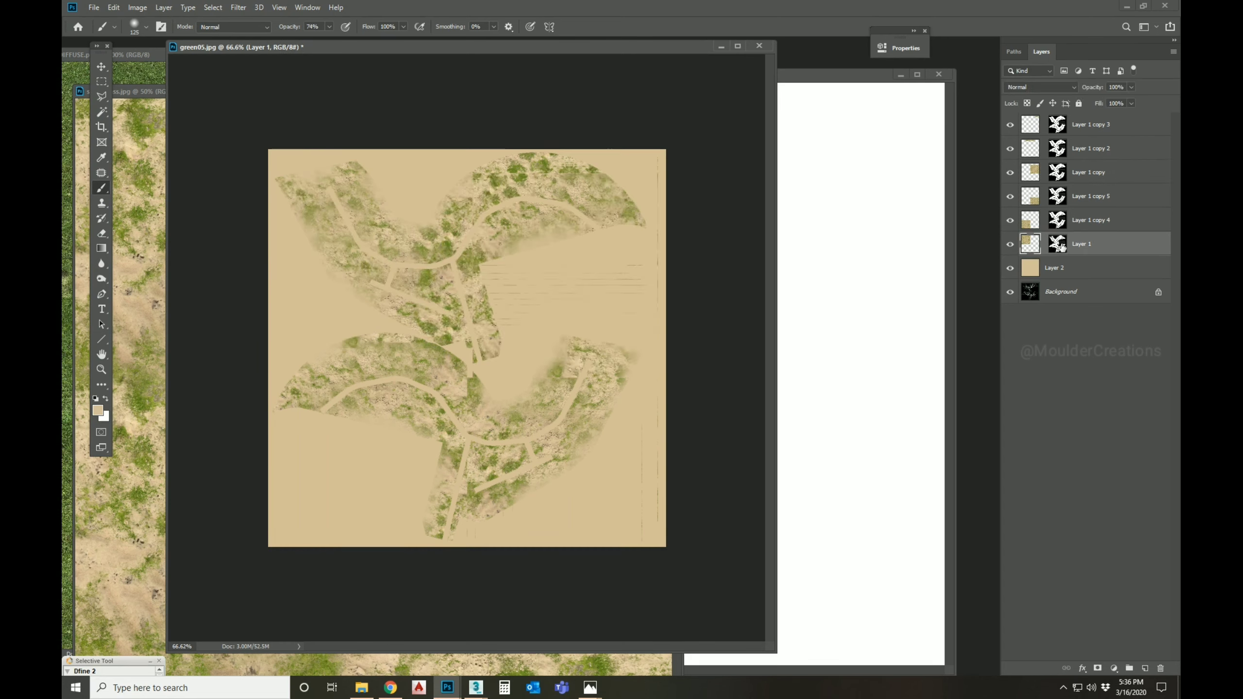
pyautogui.press('d')
pyautogui.moveTo(446, 357); pyautogui.dragTo(457, 372)
# Step: Save the texture map as green05a.jpg, then switch to site06.max in 3ds Max and close the rendered UV map
pyautogui.hotkey('ctrl', 's')
pyautogui.press('Return')
pyautogui.moveTo(476, 688)
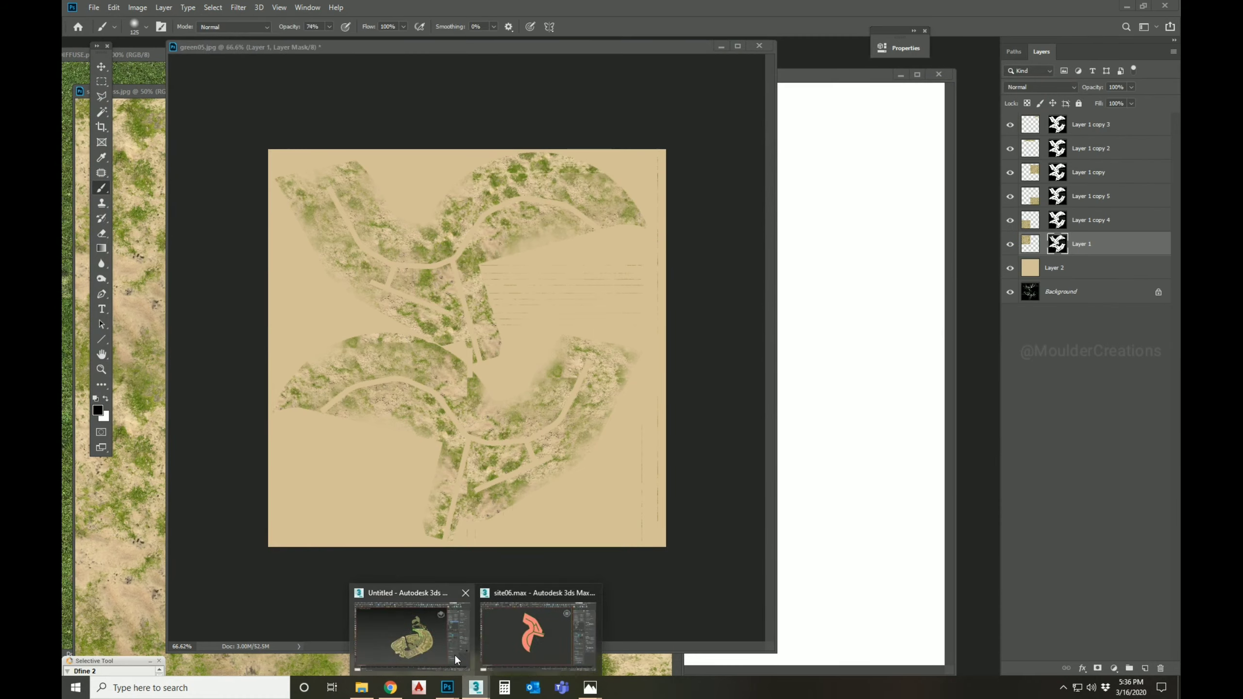
pyautogui.click(490, 642)
pyautogui.click(764, 97)
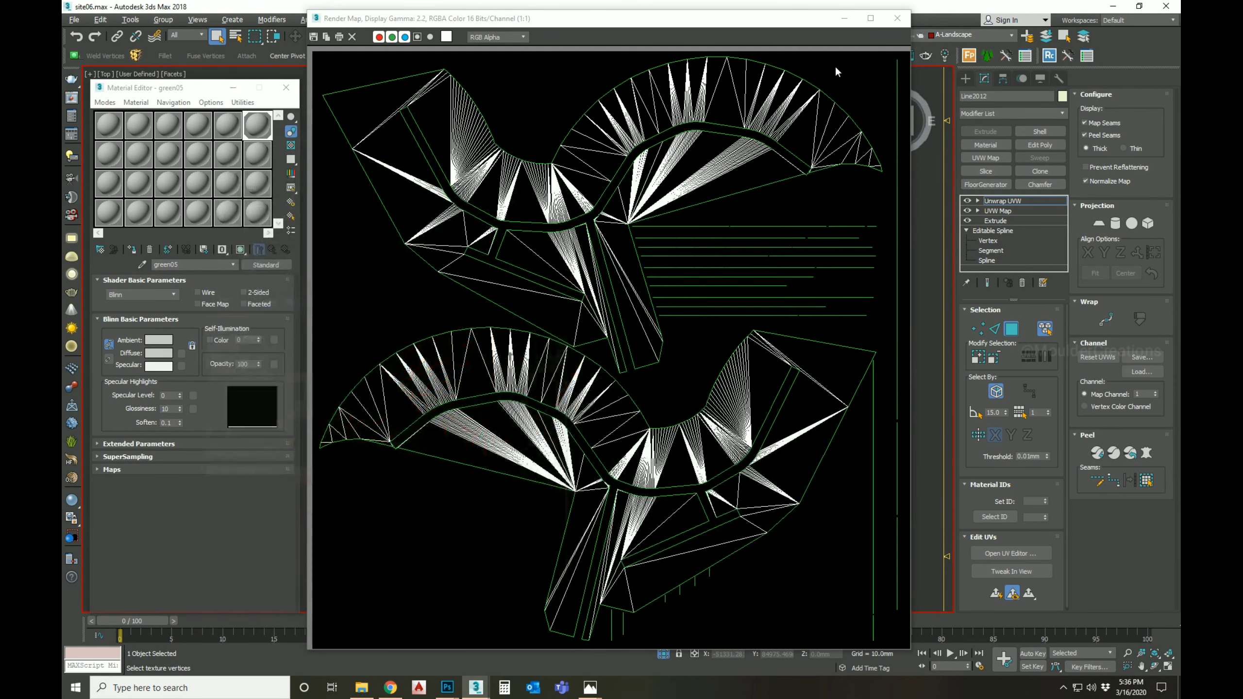
pyautogui.click(897, 18)
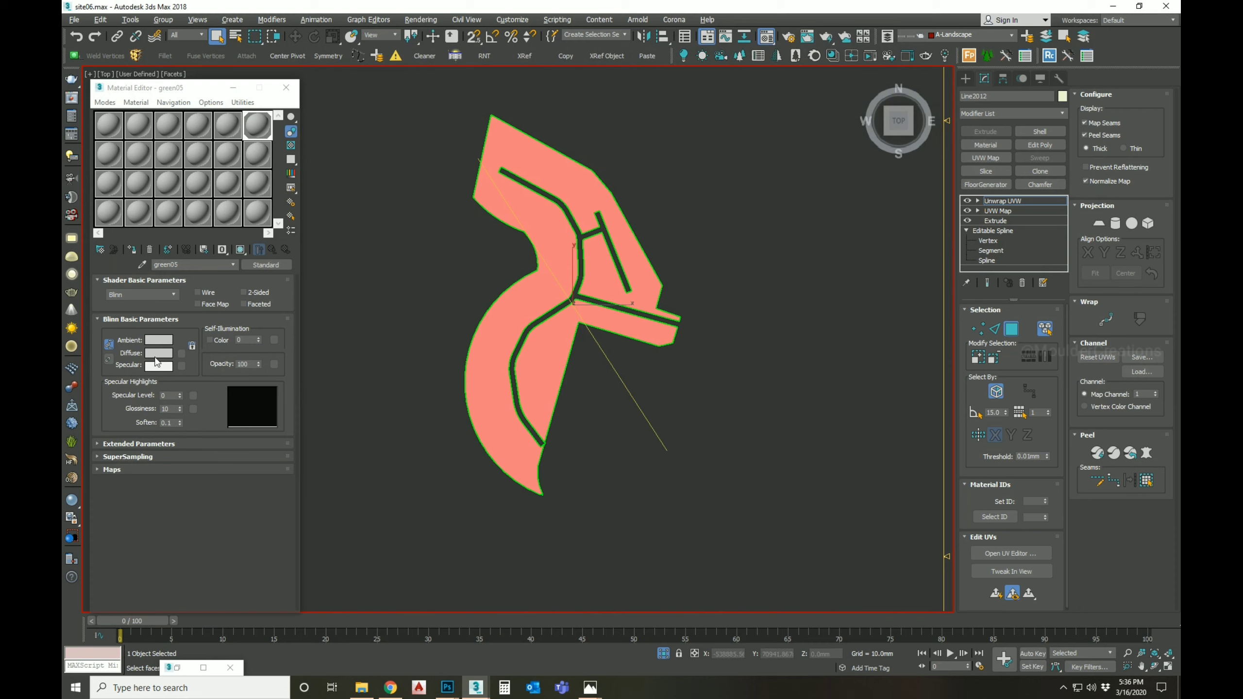
# Step: Load green05a.jpg from the desktop as the green05 material's diffuse bitmap and show it shaded on the terrain
pyautogui.click(266, 264)
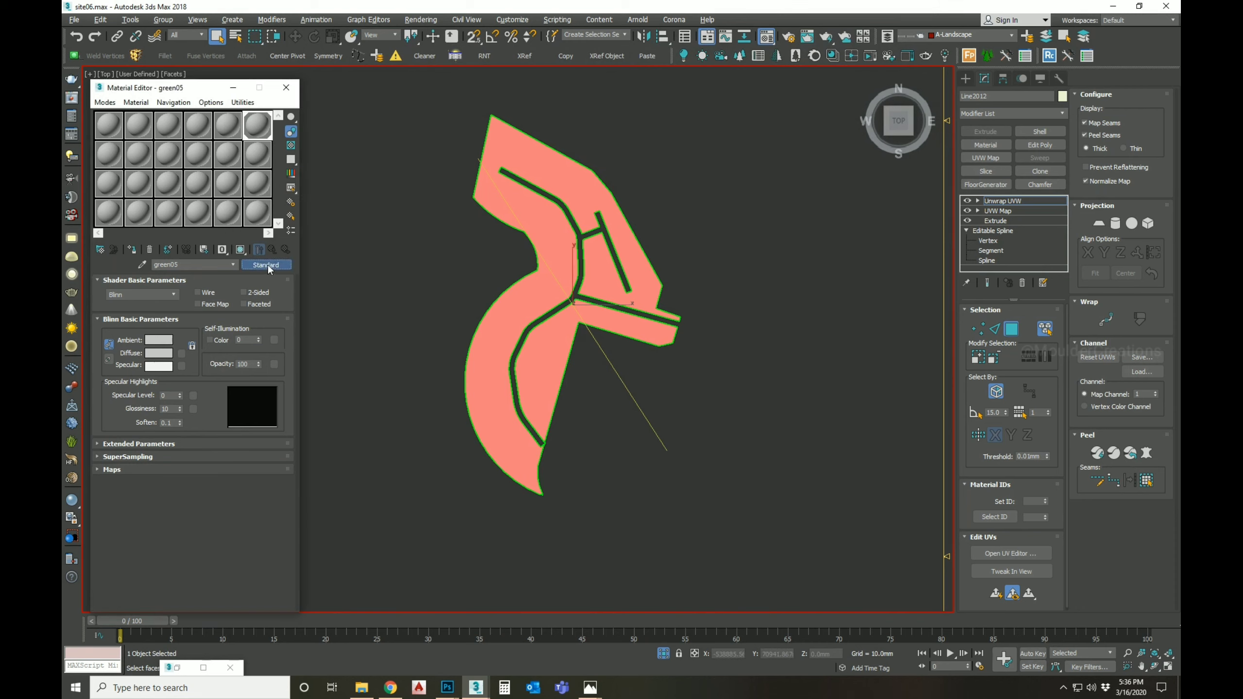
pyautogui.click(681, 513)
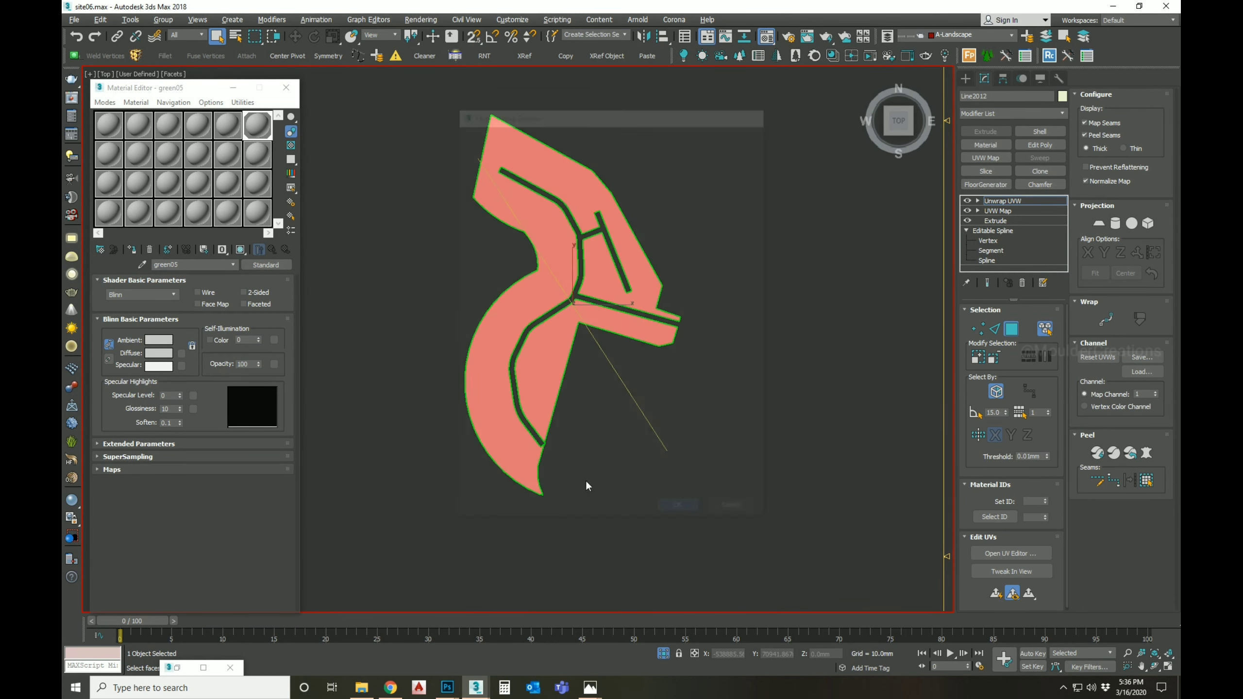
pyautogui.click(1003, 201)
pyautogui.click(102, 125)
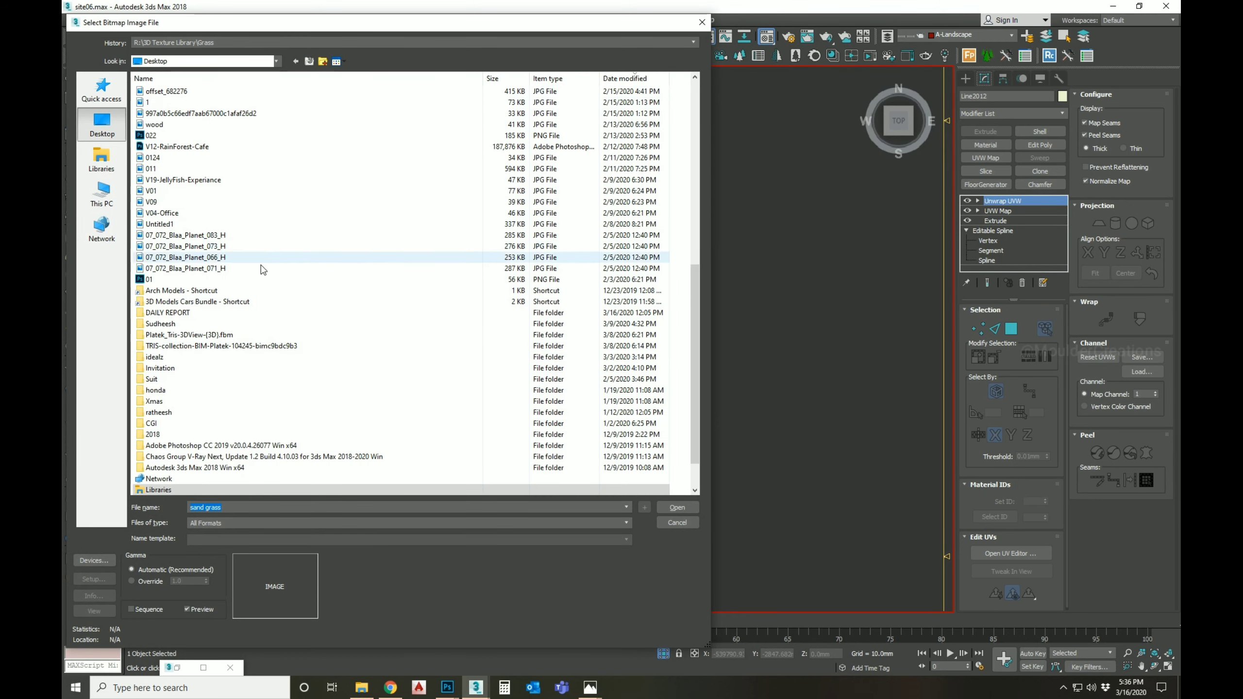
pyautogui.click(226, 236)
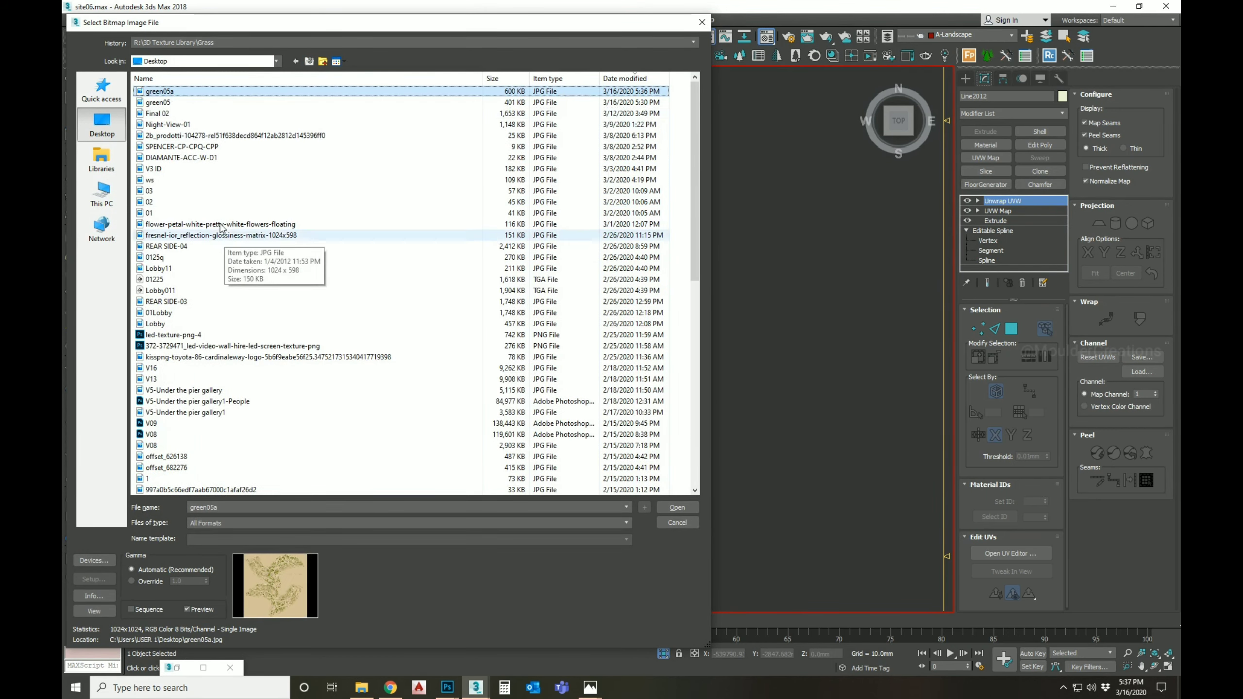
pyautogui.doubleClick(166, 91)
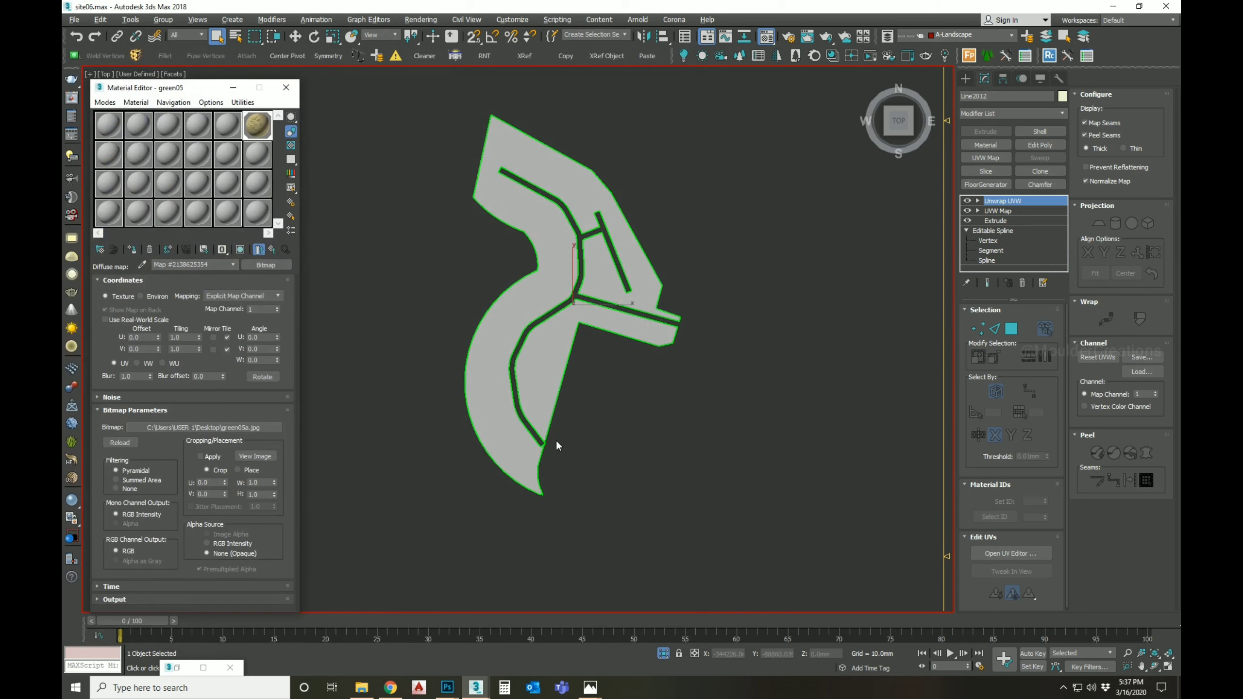
pyautogui.click(242, 251)
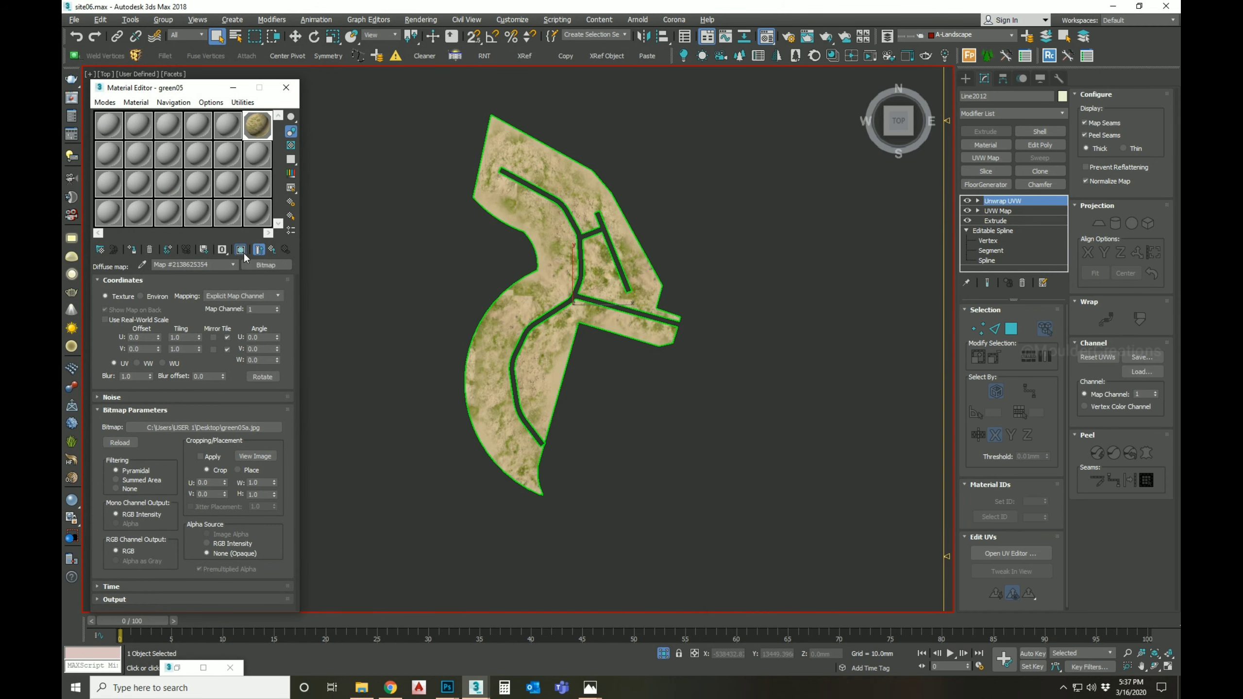
# Step: Inspect the textured terrain for seams, then in Photoshop shift Layer 1 copy 5 horizontally about 0.8 cm to overlap the lower-left tile
pyautogui.moveTo(612, 421); pyautogui.dragTo(692, 358)
pyautogui.scroll(4, 555, 286)
pyautogui.scroll(-2, 691, 358)
pyautogui.scroll(5, 691, 358)
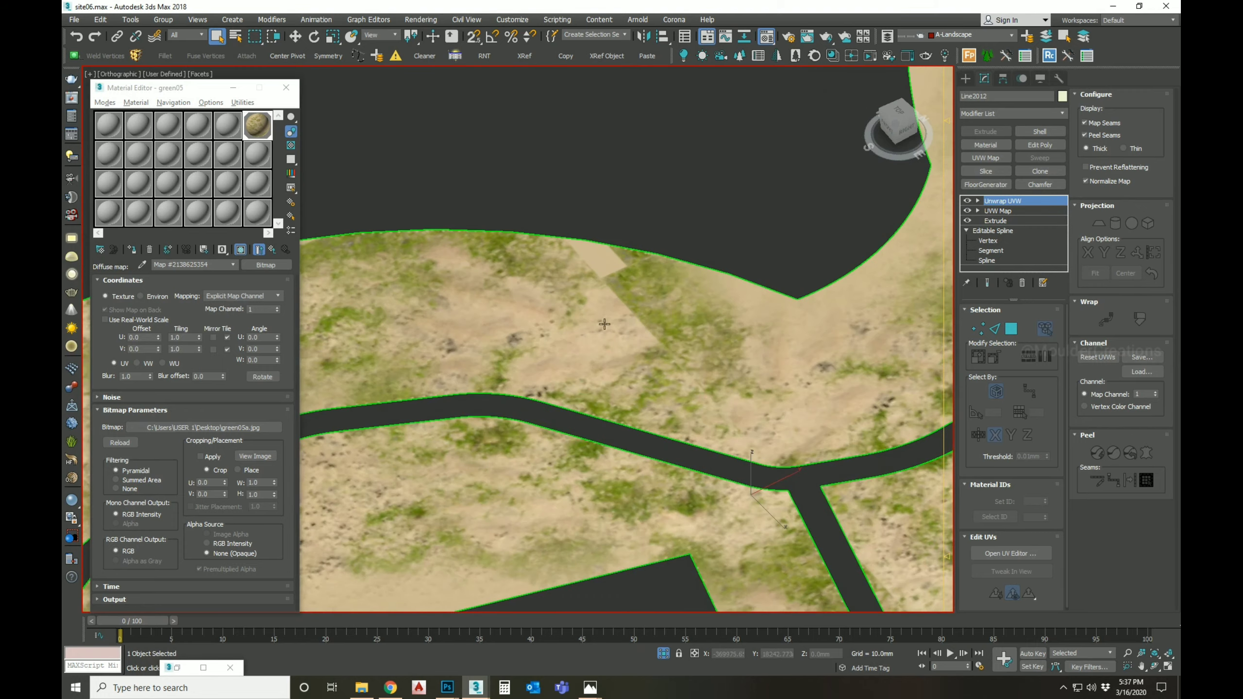
pyautogui.hotkey('alt', 'Tab')
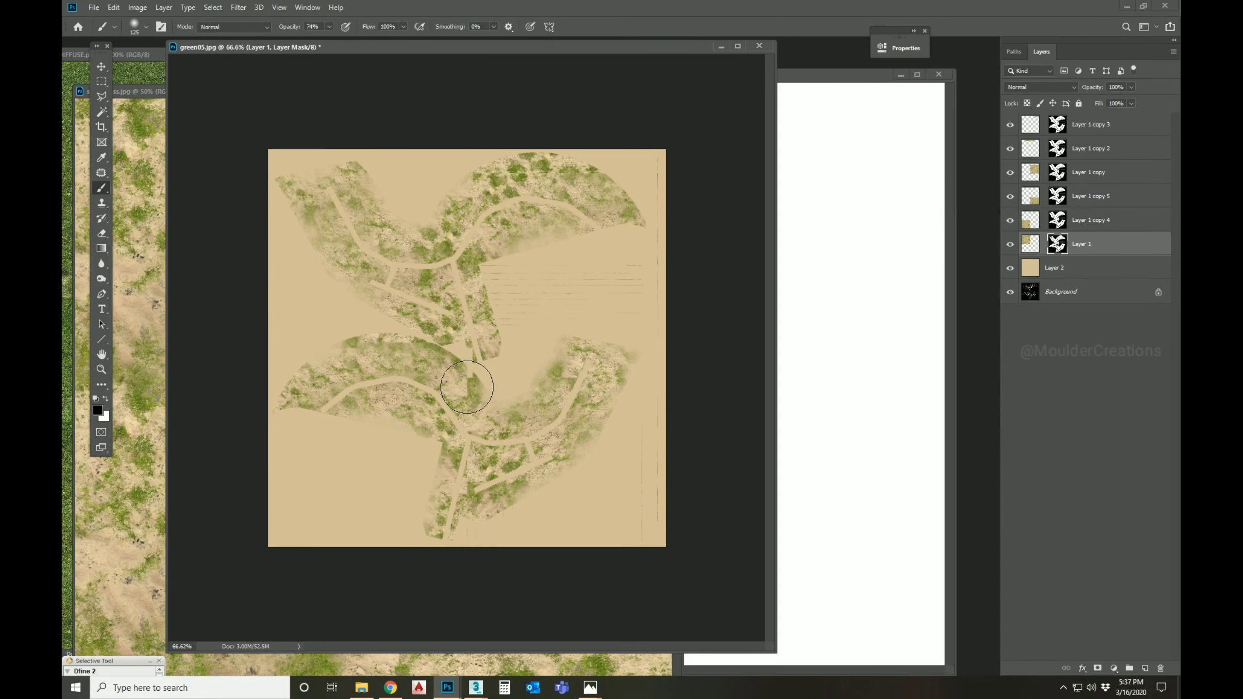
pyautogui.scroll(2, 468, 387)
pyautogui.press('v')
pyautogui.rightClick(472, 404)
pyautogui.click(491, 410)
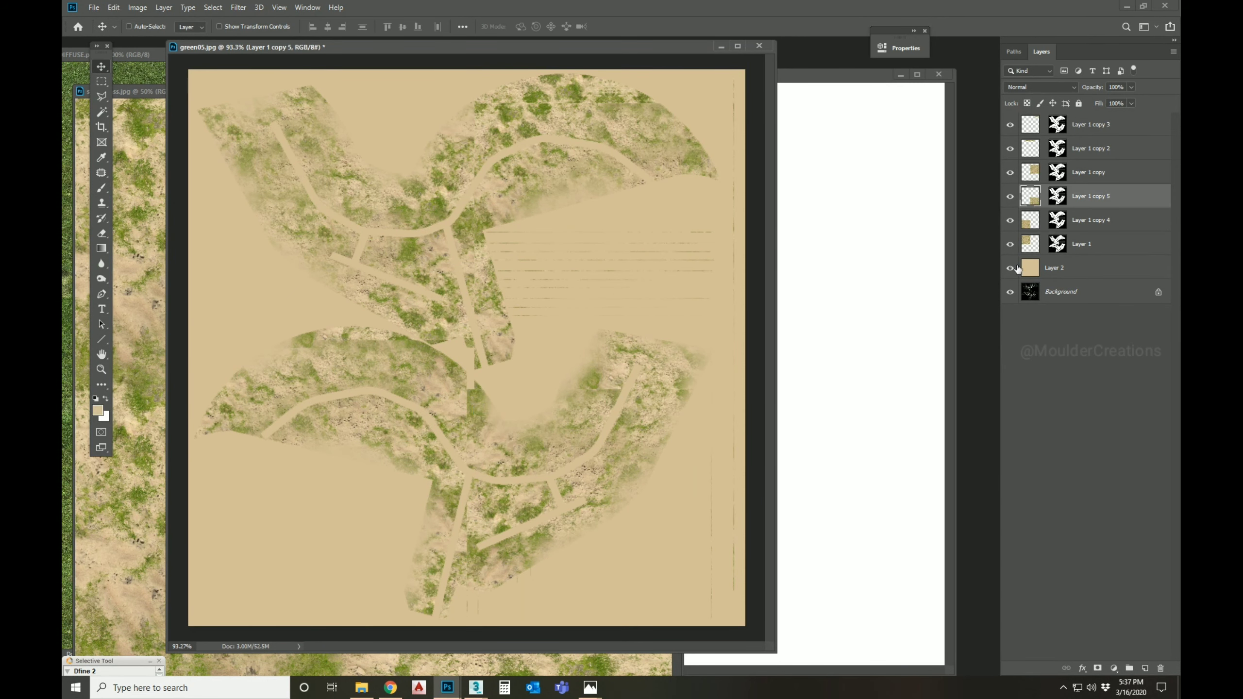
pyautogui.click(1009, 198)
pyautogui.click(1010, 198)
pyautogui.moveTo(486, 409)
pyautogui.mouseDown()
pyautogui.moveTo(490, 382)
pyautogui.moveTo(494, 413)
pyautogui.moveTo(471, 428)
pyautogui.mouseUp()
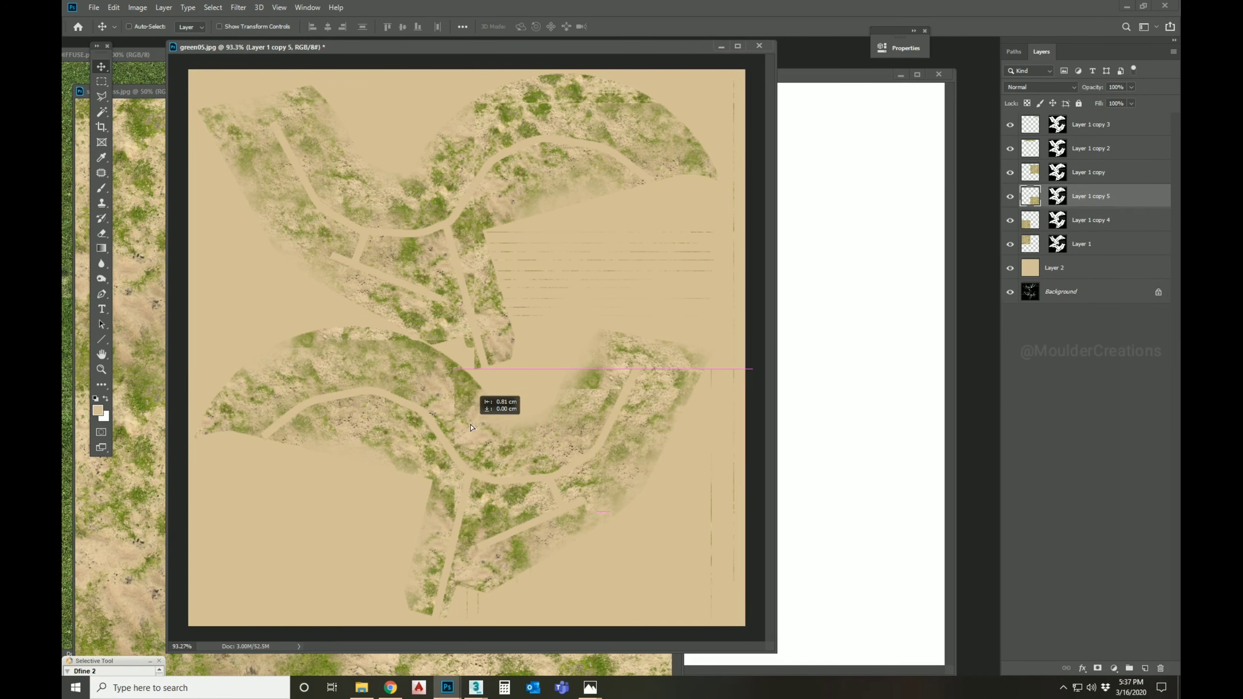
# Step: Erase along the overlap on Layer 1 copy 5's mask with a smaller soft eraser to blend the seam with the lower-left tile
pyautogui.click(1057, 196)
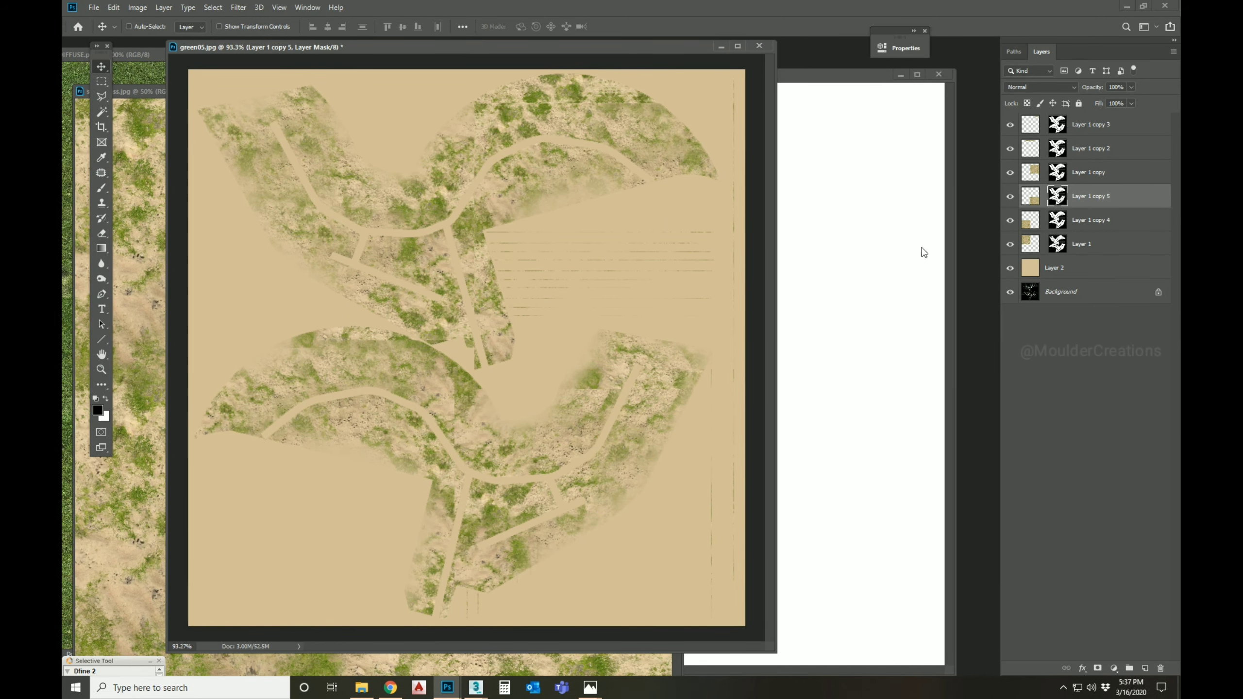
pyautogui.press('d')
pyautogui.press('e')
pyautogui.scroll(3, 431, 393)
pyautogui.press('[')
pyautogui.press('[')
pyautogui.press('[')
pyautogui.press('[')
pyautogui.press('[')
pyautogui.press('[')
pyautogui.press('[')
pyautogui.press('[')
pyautogui.press('[')
pyautogui.press('[')
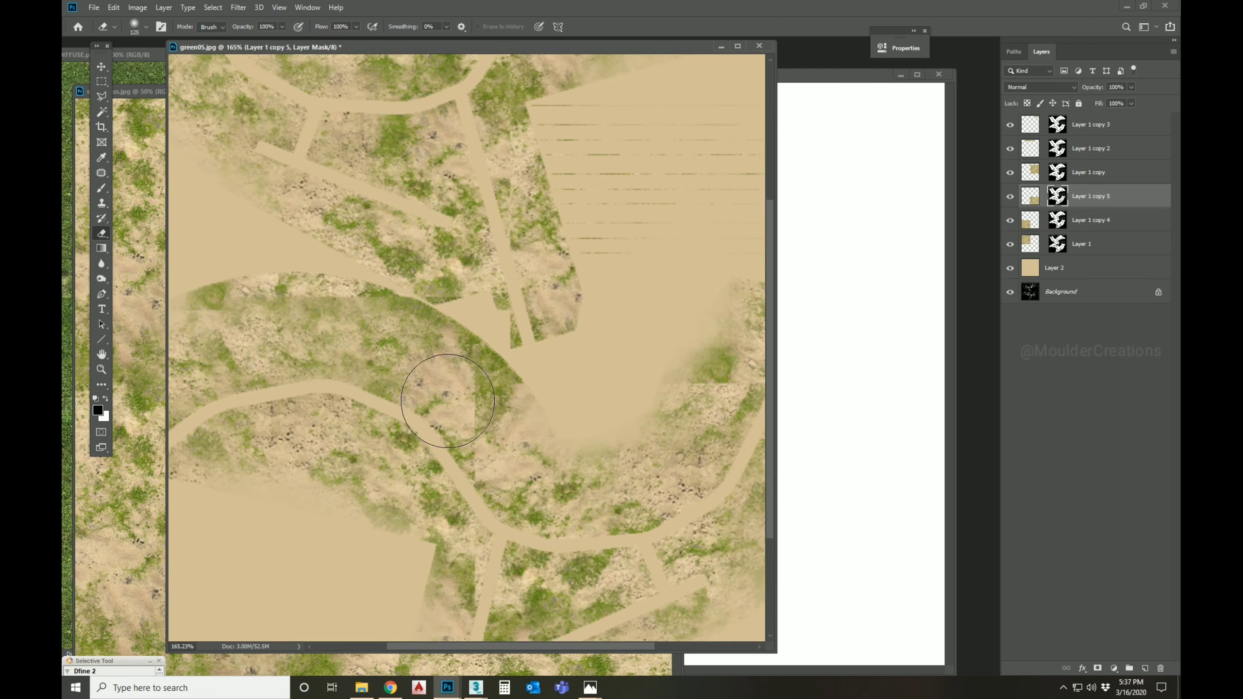
pyautogui.press('x')
pyautogui.moveTo(465, 392); pyautogui.dragTo(479, 466)
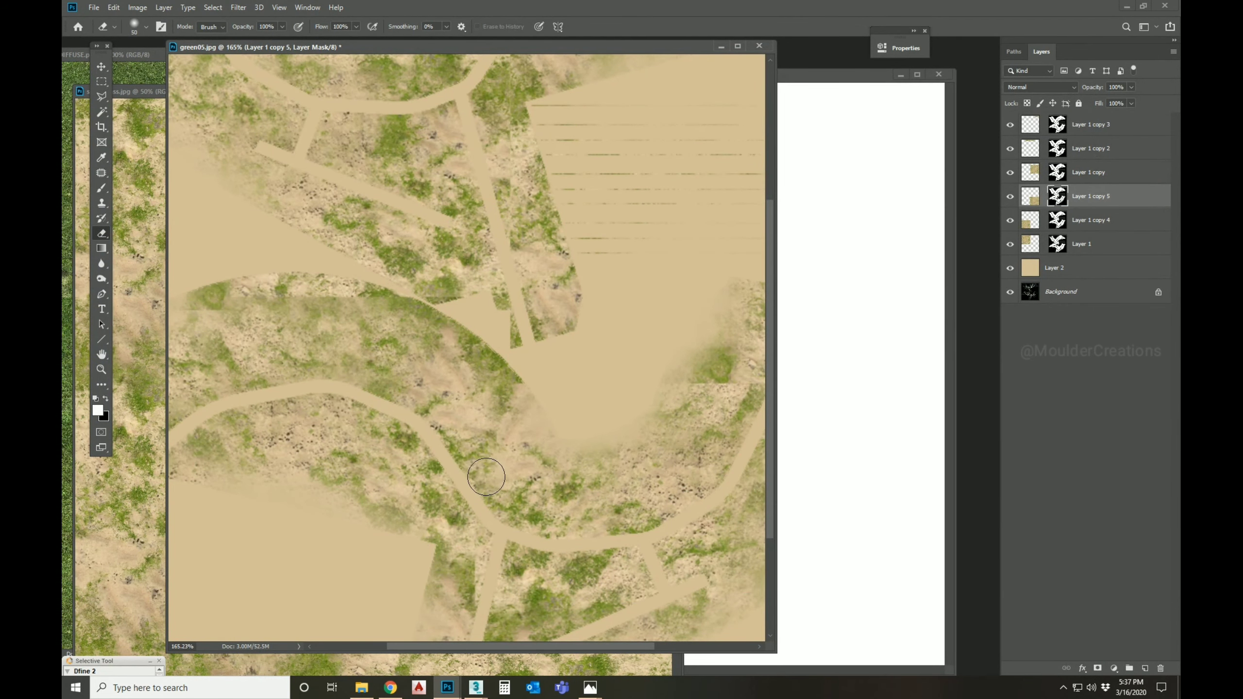
pyautogui.scroll(-3, 503, 510)
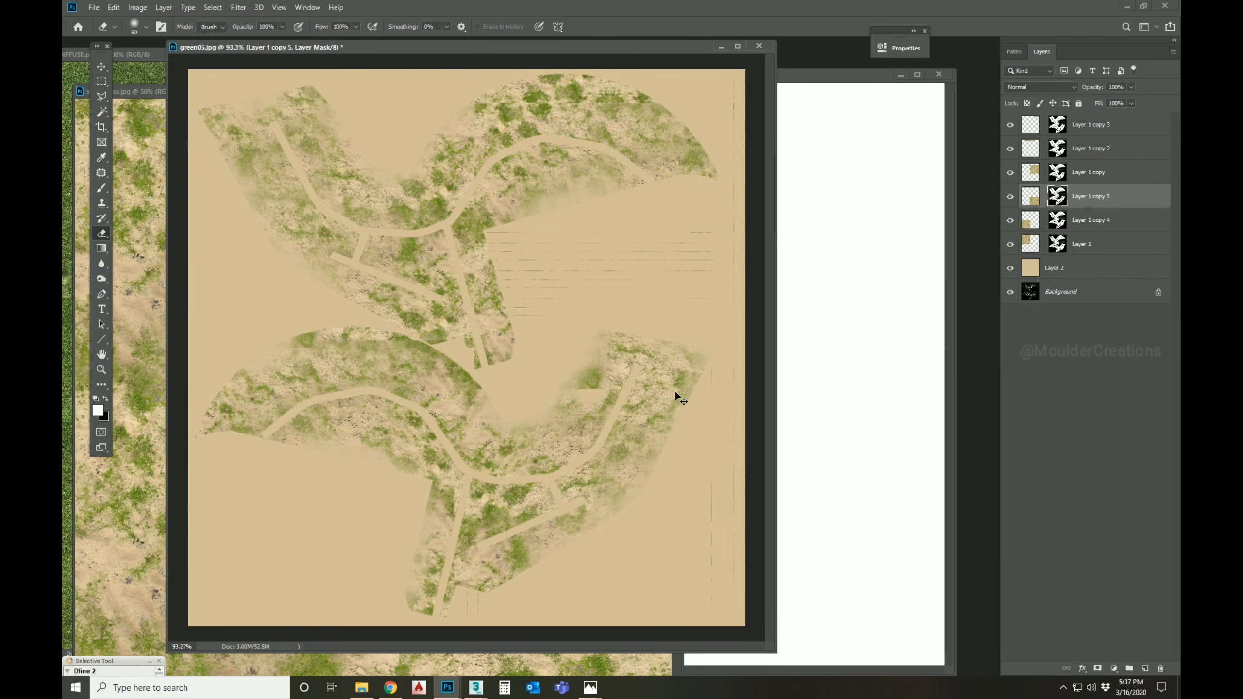
# Step: Brush Layer 1 copy's mask with a smaller brush to blend its tile seam on the lower-right terrain shape
pyautogui.press('v')
pyautogui.rightClick(590, 383)
pyautogui.click(612, 388)
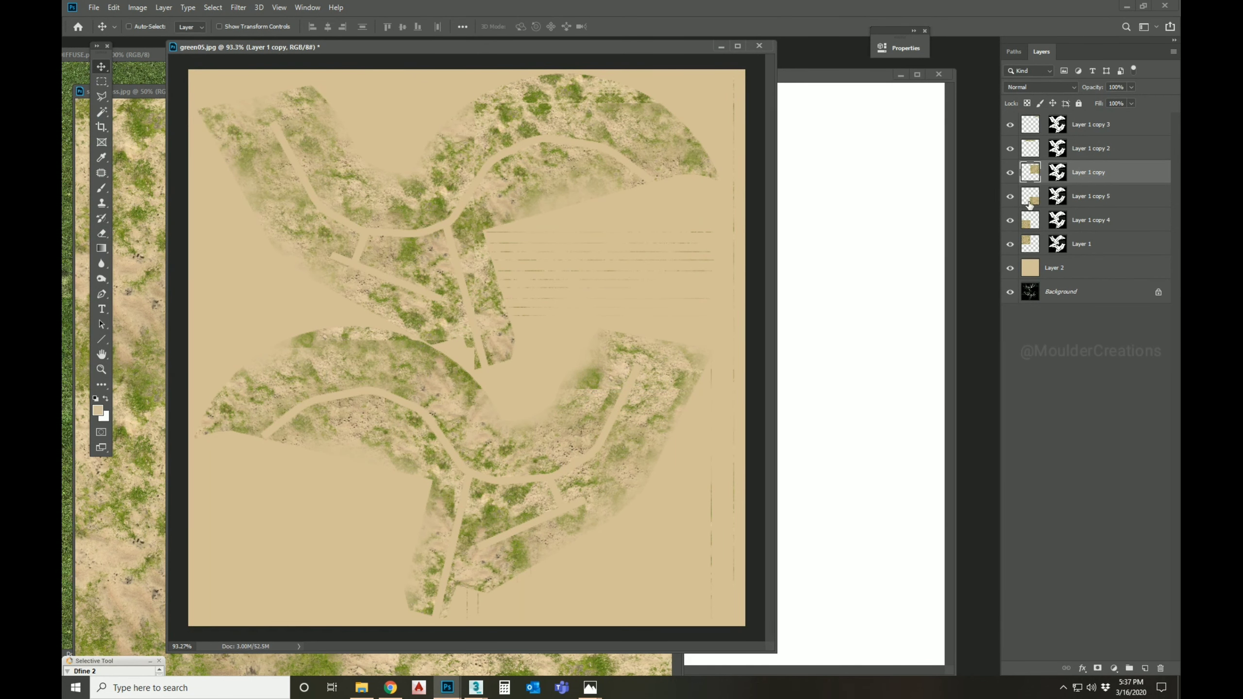
pyautogui.click(1010, 172)
pyautogui.click(1009, 172)
pyautogui.click(1057, 172)
pyautogui.press('b')
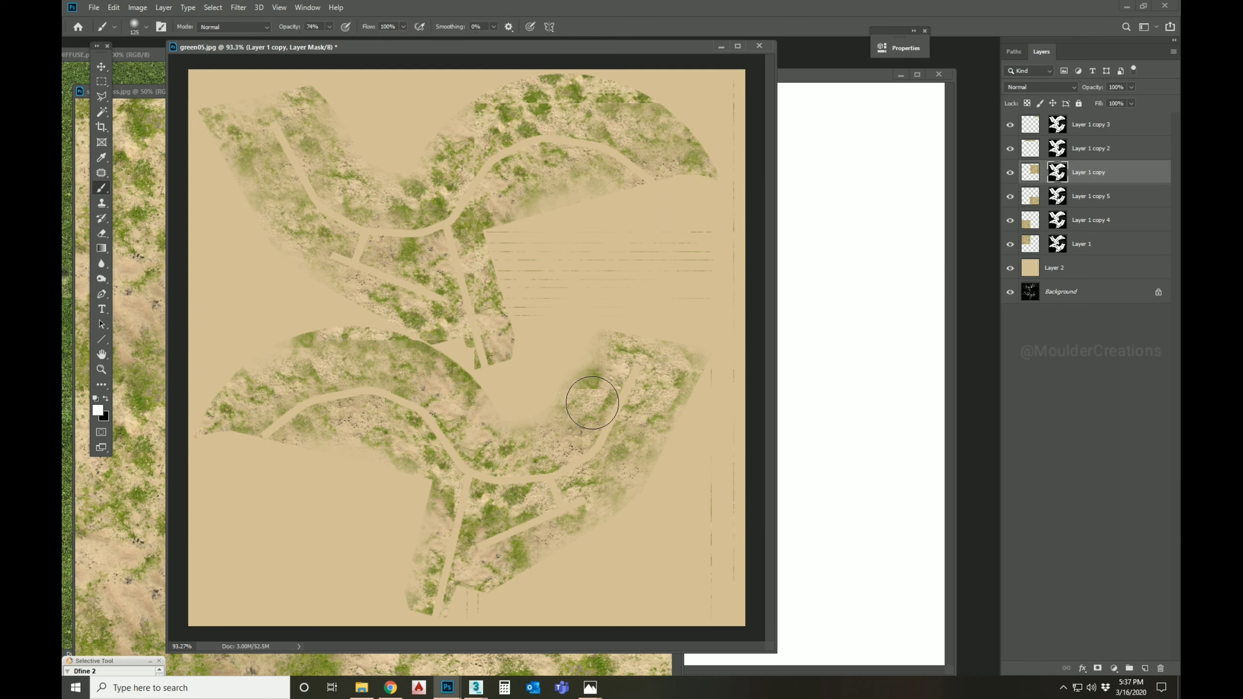
pyautogui.press('[')
pyautogui.press('[')
pyautogui.press('[')
pyautogui.press('[')
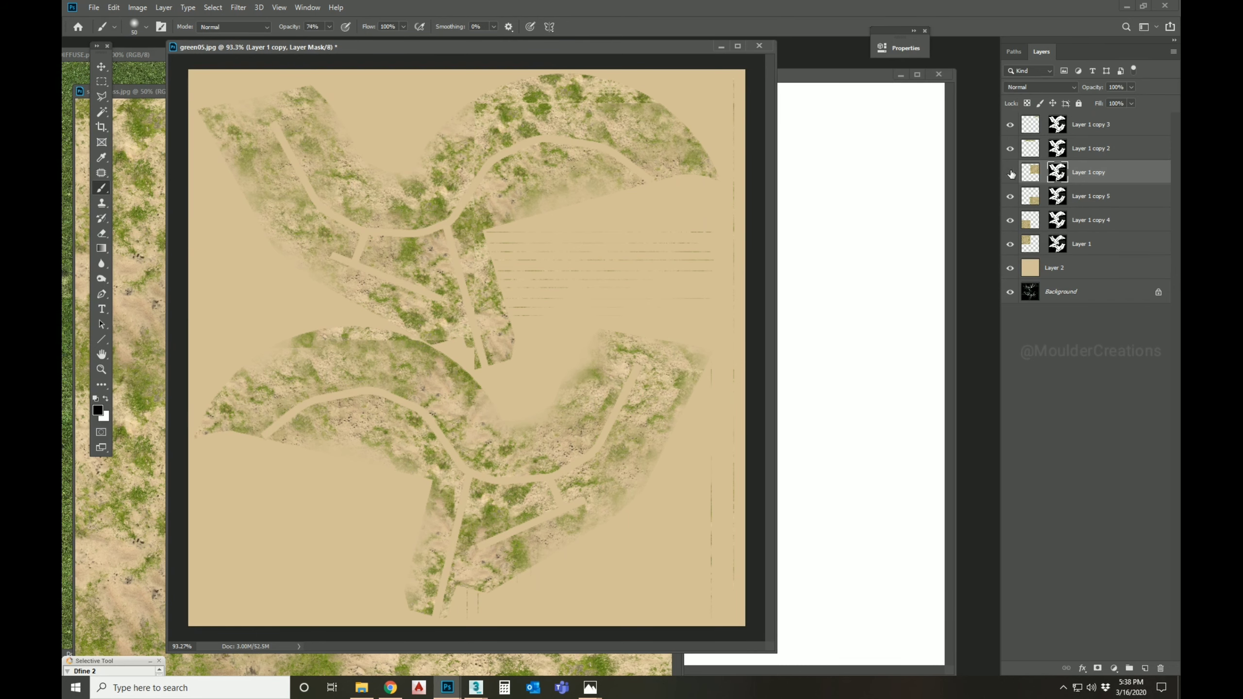
# Step: Brush black on Layer 1 copy 4's mask along the curved path of the lower-left terrain shape to soften its edges
pyautogui.click(1056, 225)
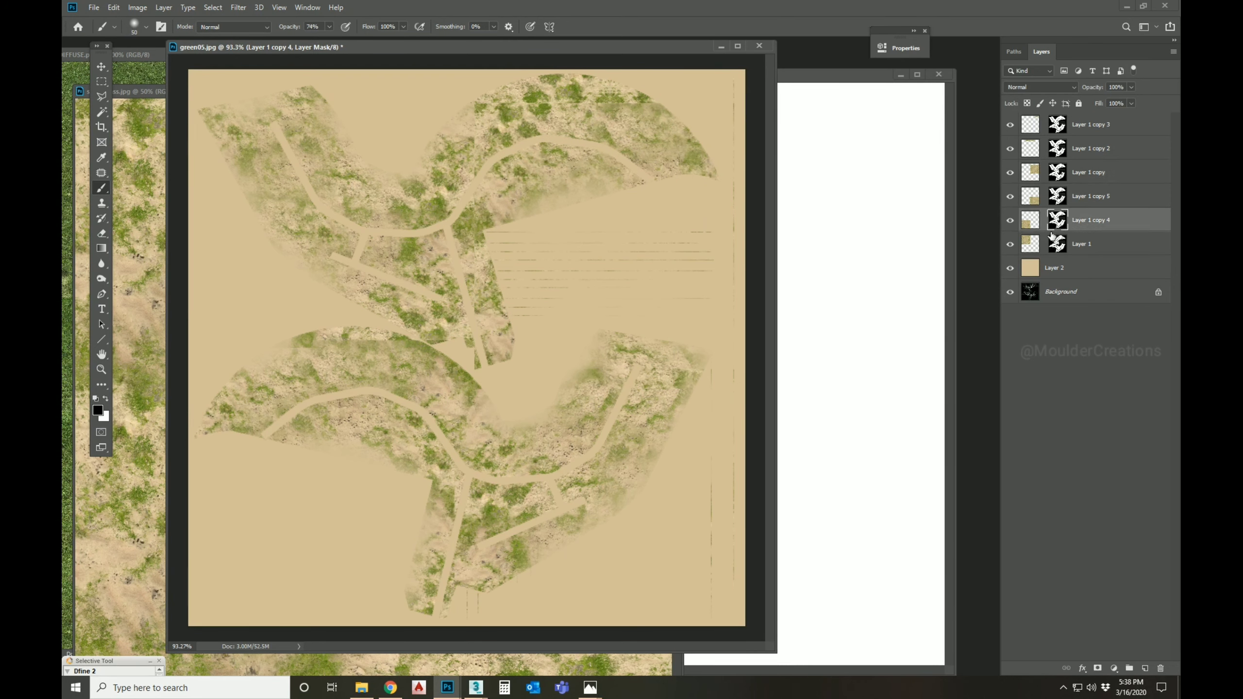
pyautogui.moveTo(351, 392)
pyautogui.mouseDown()
pyautogui.moveTo(267, 431)
pyautogui.moveTo(351, 392)
pyautogui.moveTo(381, 394)
pyautogui.moveTo(445, 435)
pyautogui.moveTo(463, 465)
pyautogui.mouseUp()
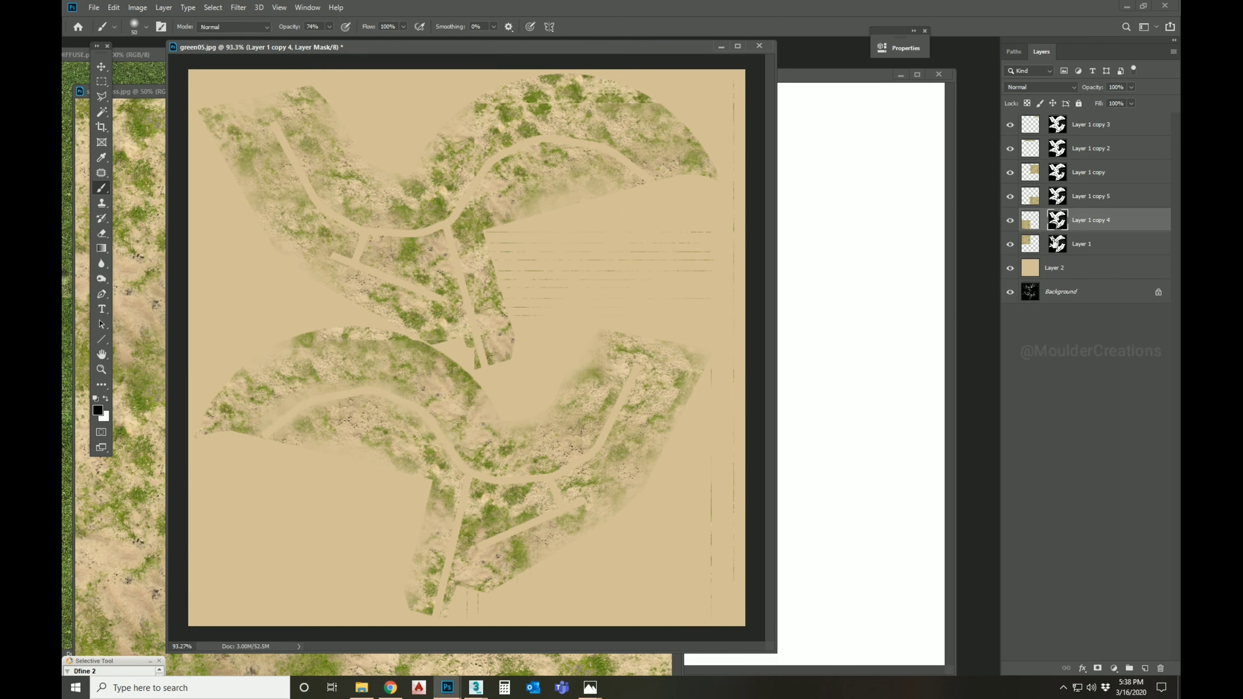
pyautogui.click(1056, 244)
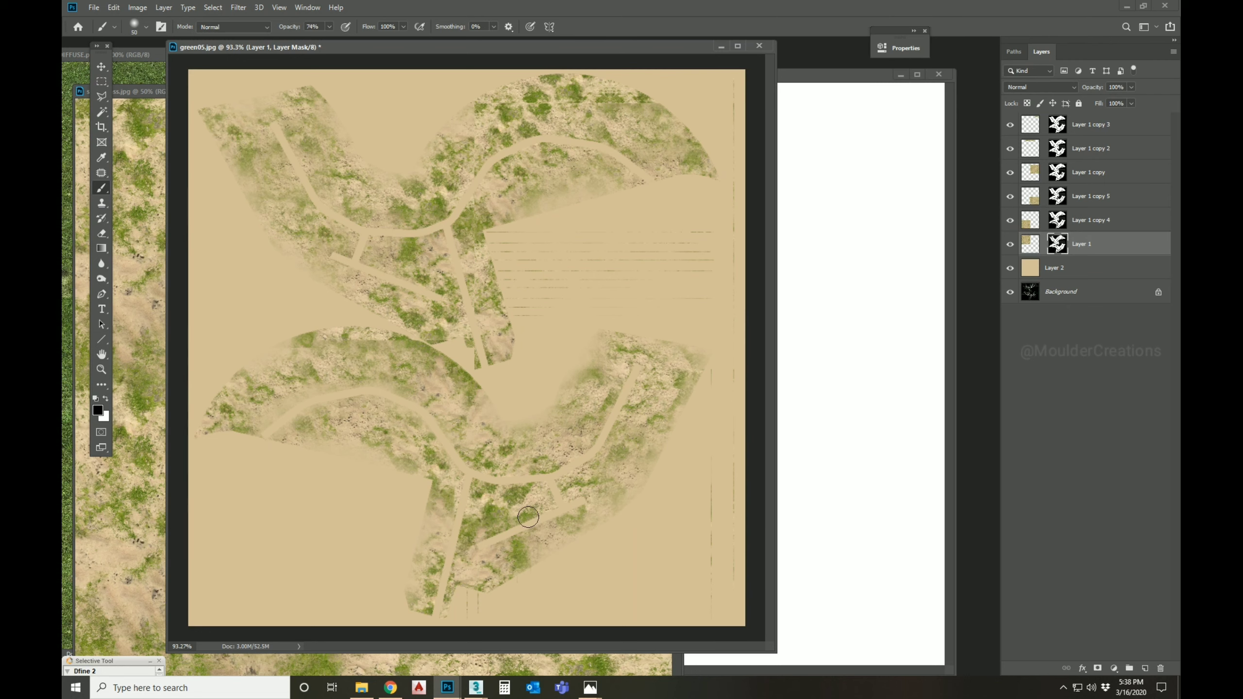
pyautogui.click(1052, 225)
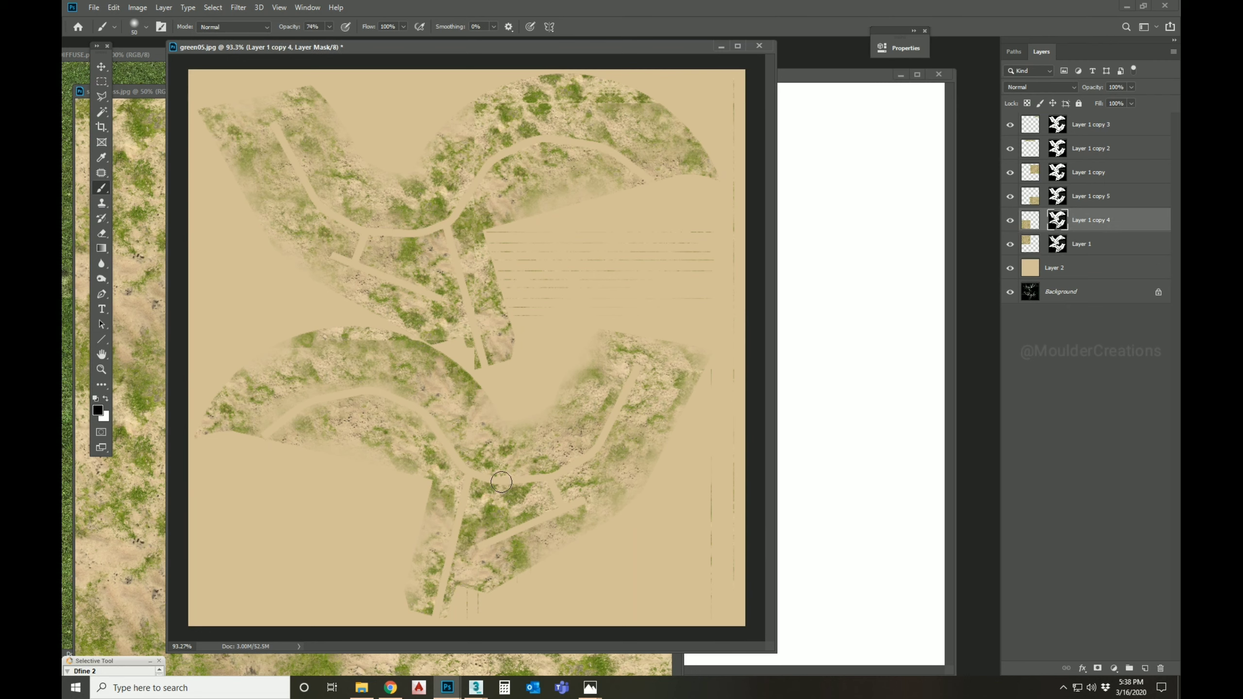
# Step: Brush black on Layer 1 copy 5's mask along the curved and diagonal paths of the lower-right terrain shape
pyautogui.click(1058, 196)
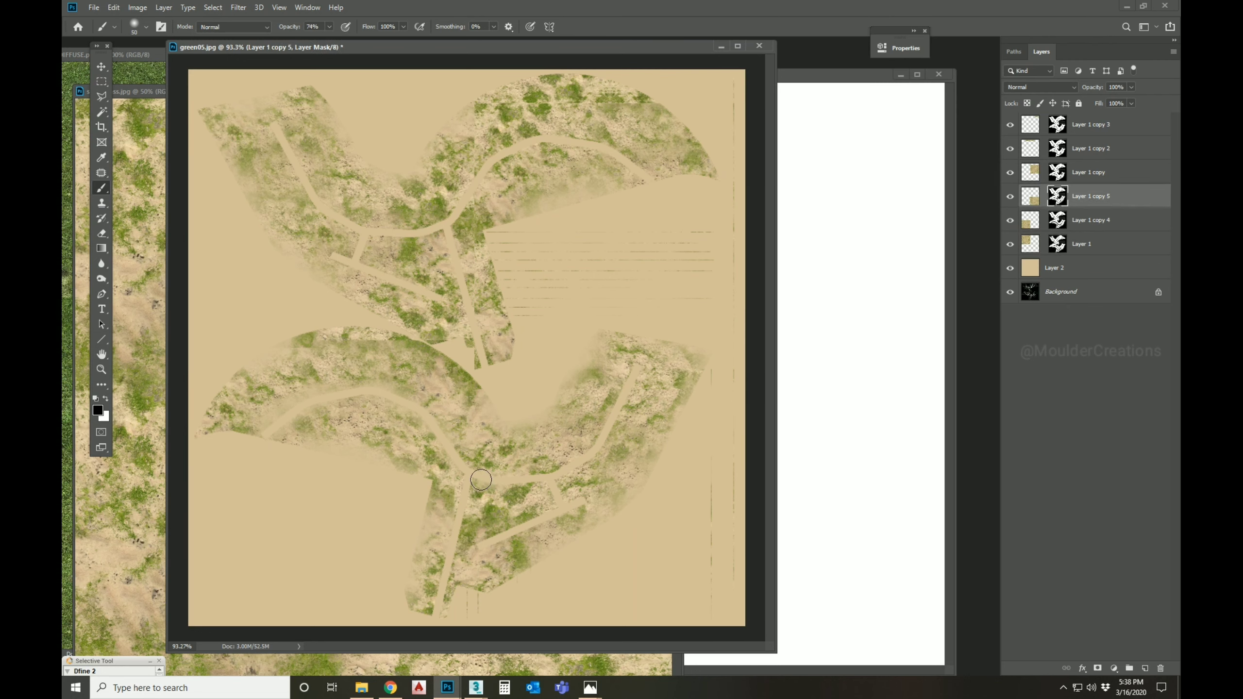
pyautogui.moveTo(580, 460); pyautogui.dragTo(616, 408)
pyautogui.moveTo(533, 524); pyautogui.dragTo(497, 543)
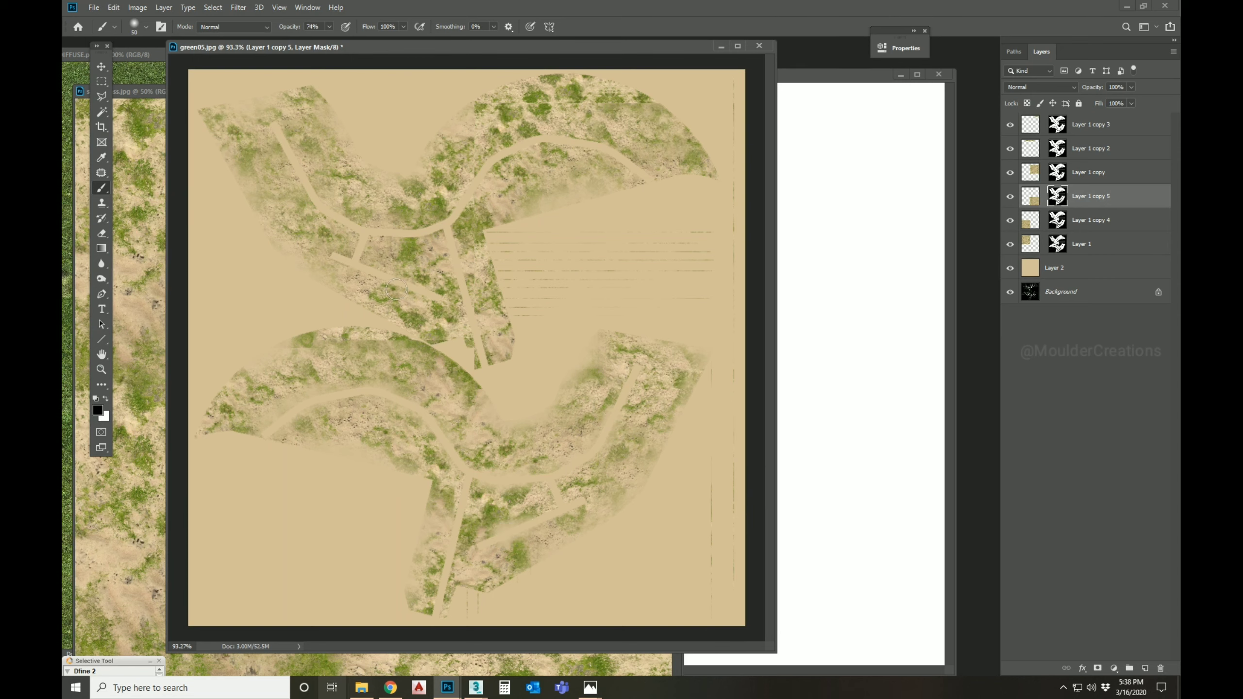
# Step: Brush black on Layer 1's mask along the upper-left terrain shape's paths to soften their edges
pyautogui.click(1058, 245)
pyautogui.moveTo(454, 251); pyautogui.dragTo(458, 288)
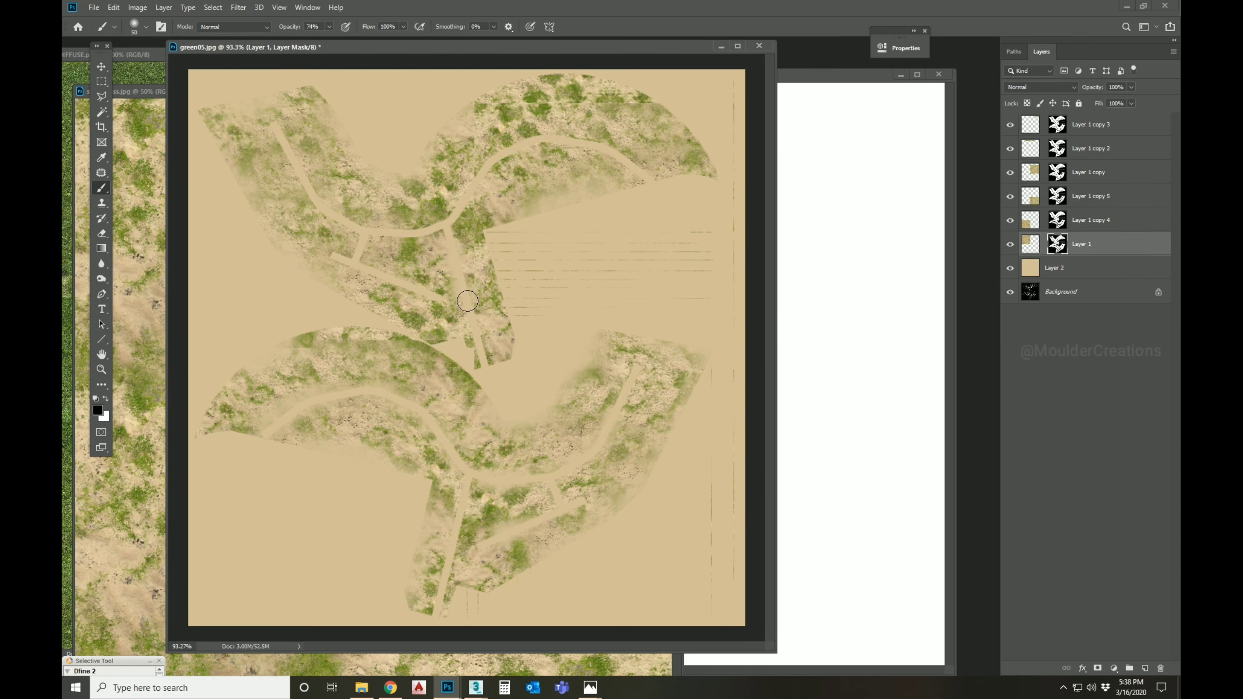
pyautogui.moveTo(476, 233); pyautogui.dragTo(471, 241)
pyautogui.moveTo(282, 144); pyautogui.dragTo(305, 173)
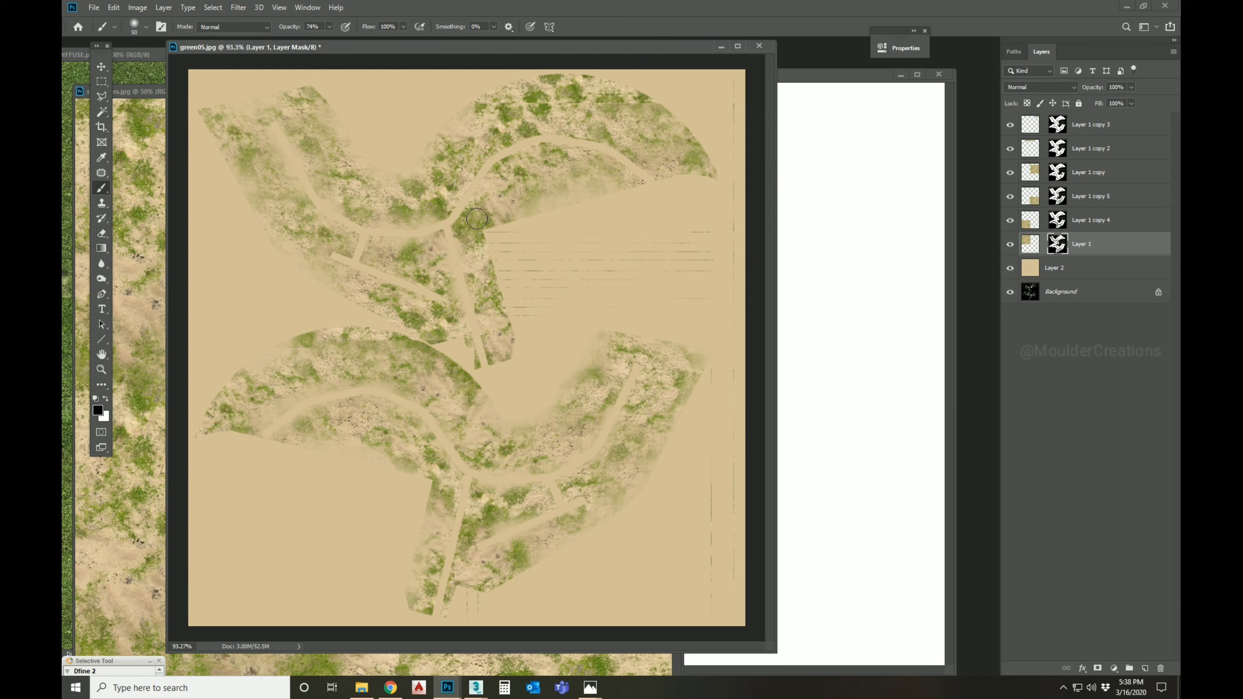
# Step: Brush black on Layer 1 copy's mask along the curved path of the upper-right terrain shape to soften its edges
pyautogui.click(1068, 224)
pyautogui.click(1057, 199)
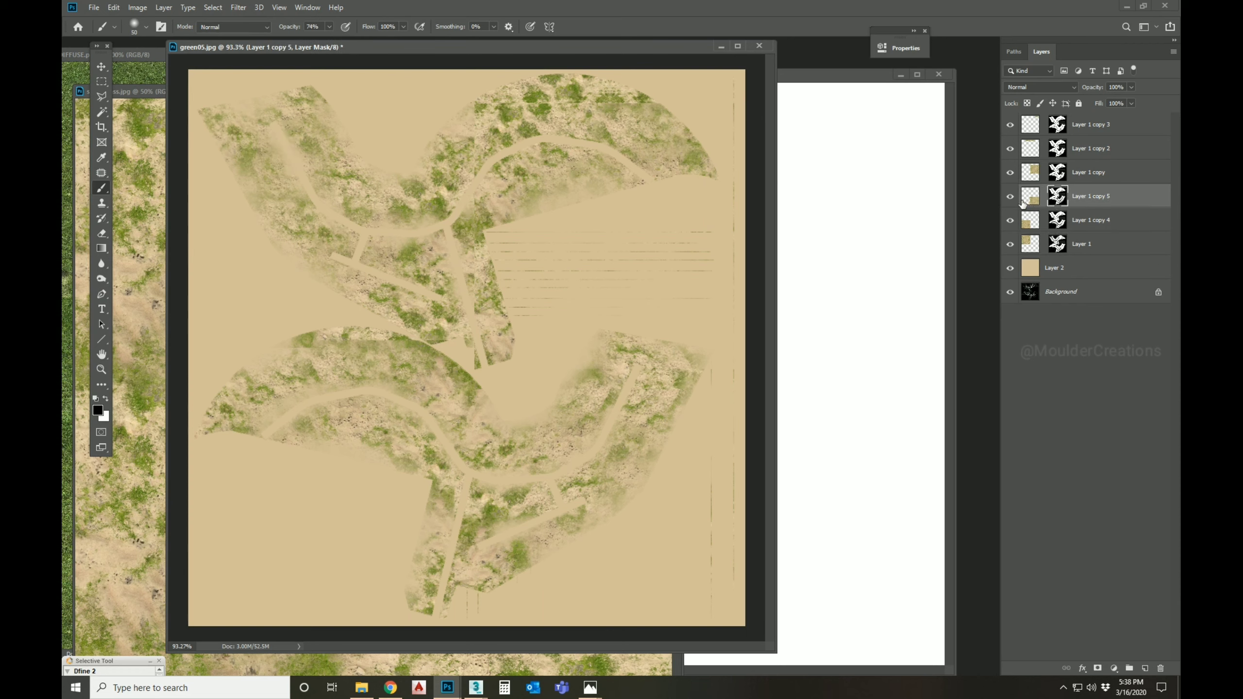
pyautogui.click(1011, 196)
pyautogui.click(1011, 197)
pyautogui.click(1011, 172)
pyautogui.click(1010, 172)
pyautogui.click(1057, 172)
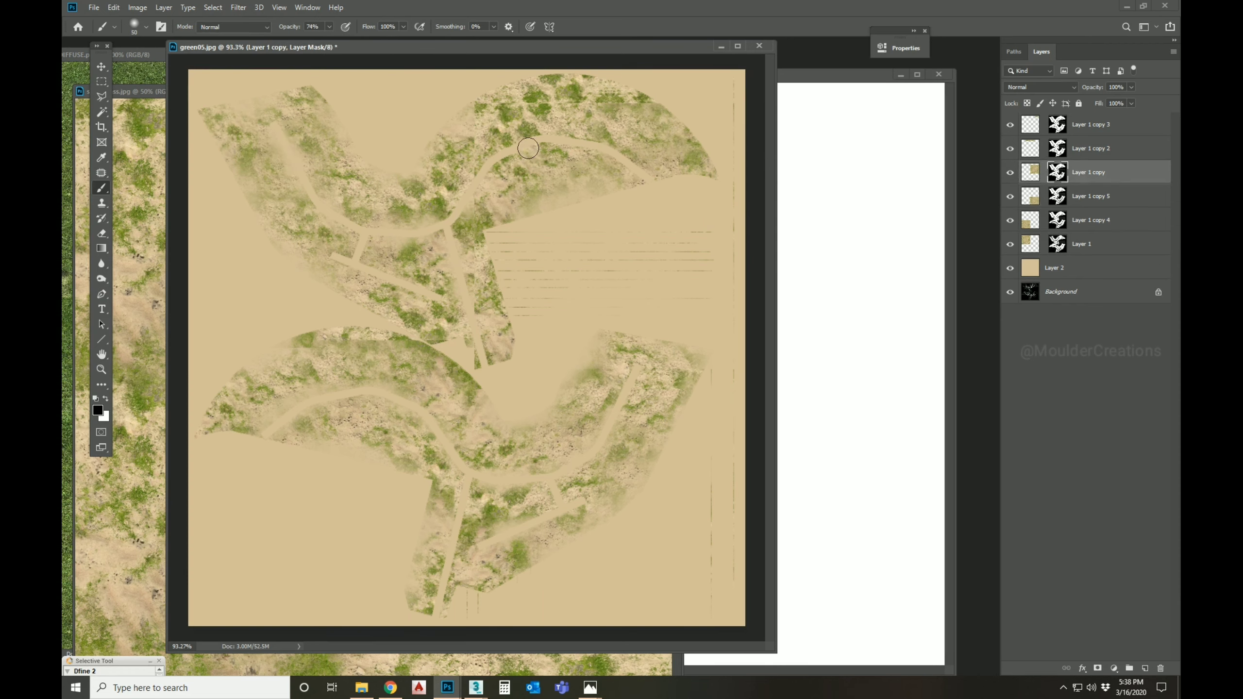
pyautogui.moveTo(571, 137); pyautogui.dragTo(636, 161)
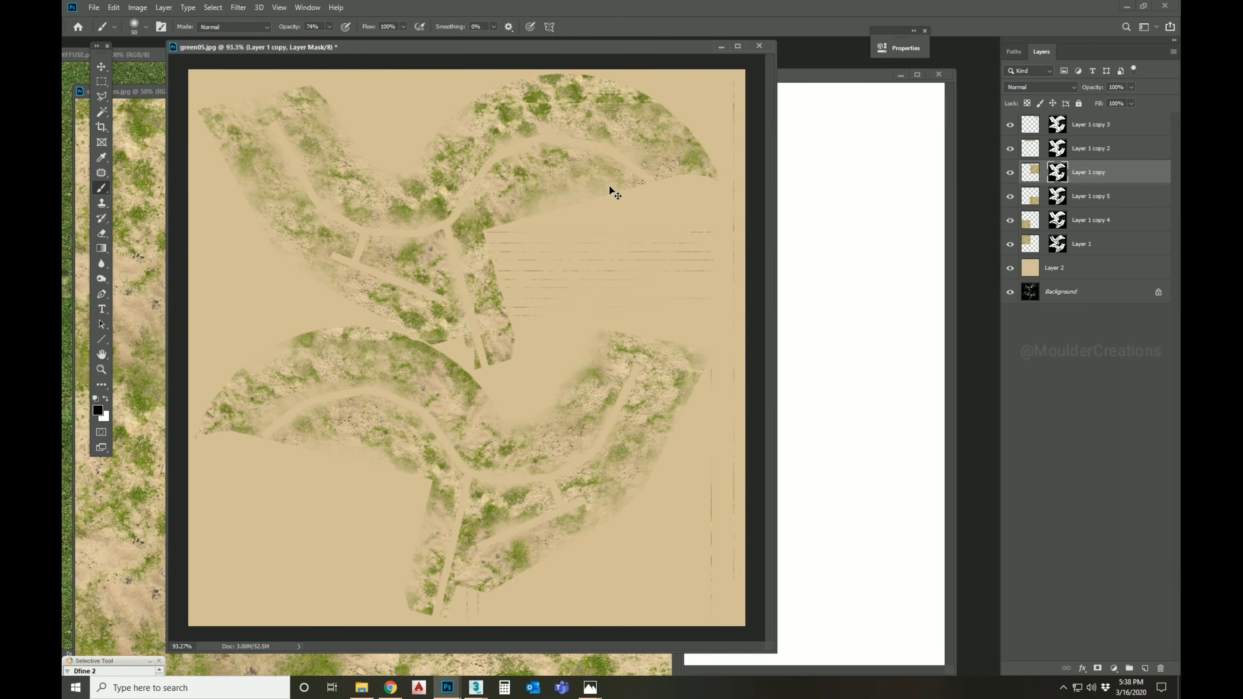
# Step: Save the texture map to the Desktop as the JPEG green05, replacing the existing file
pyautogui.hotkey('ctrl', 's')
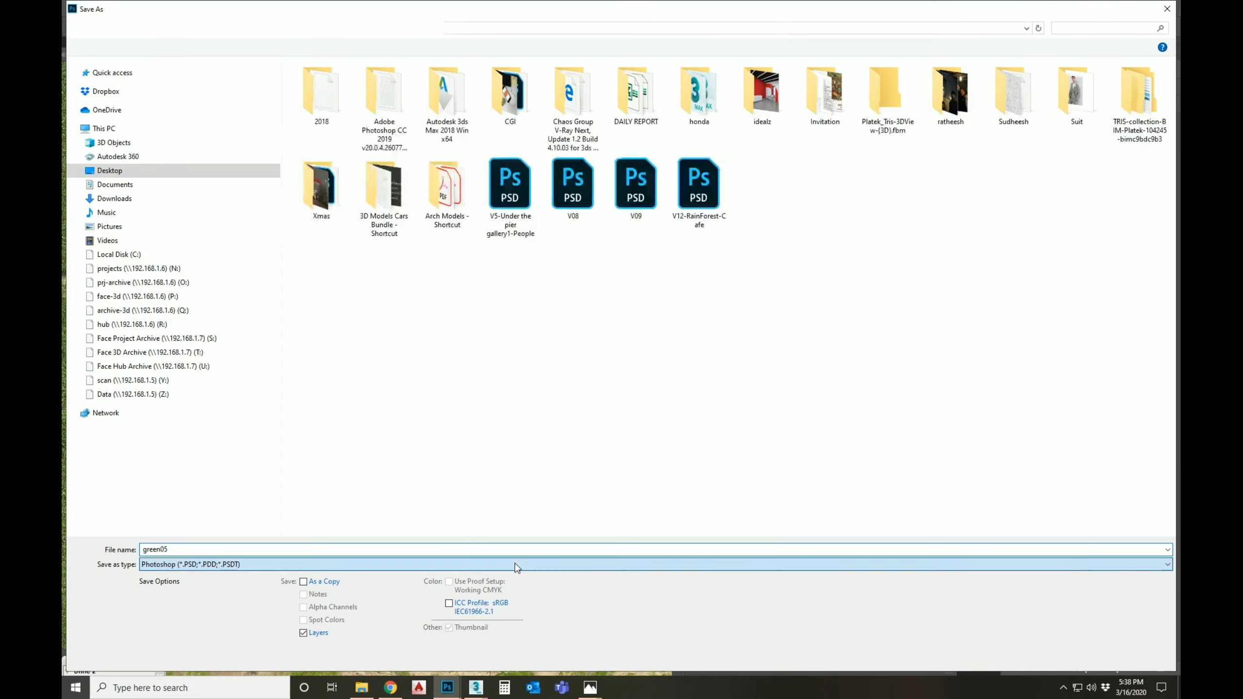
pyautogui.doubleClick(515, 565)
pyautogui.press('j')
pyautogui.click(1077, 657)
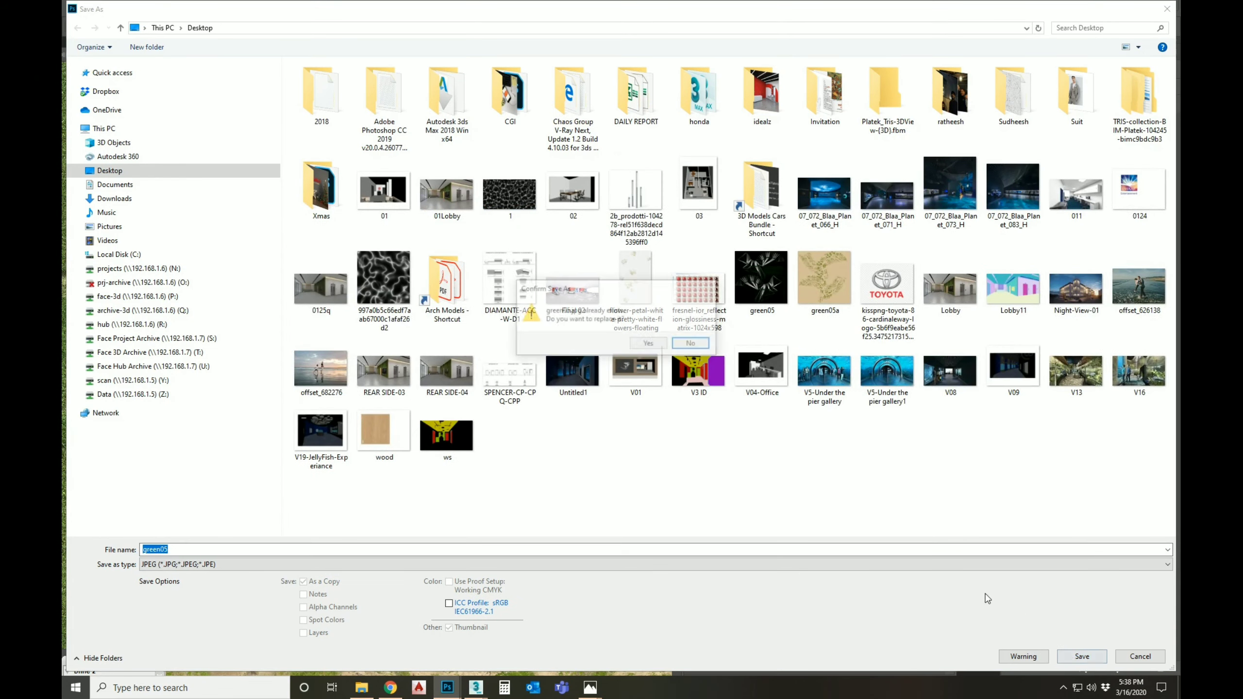
pyautogui.click(648, 342)
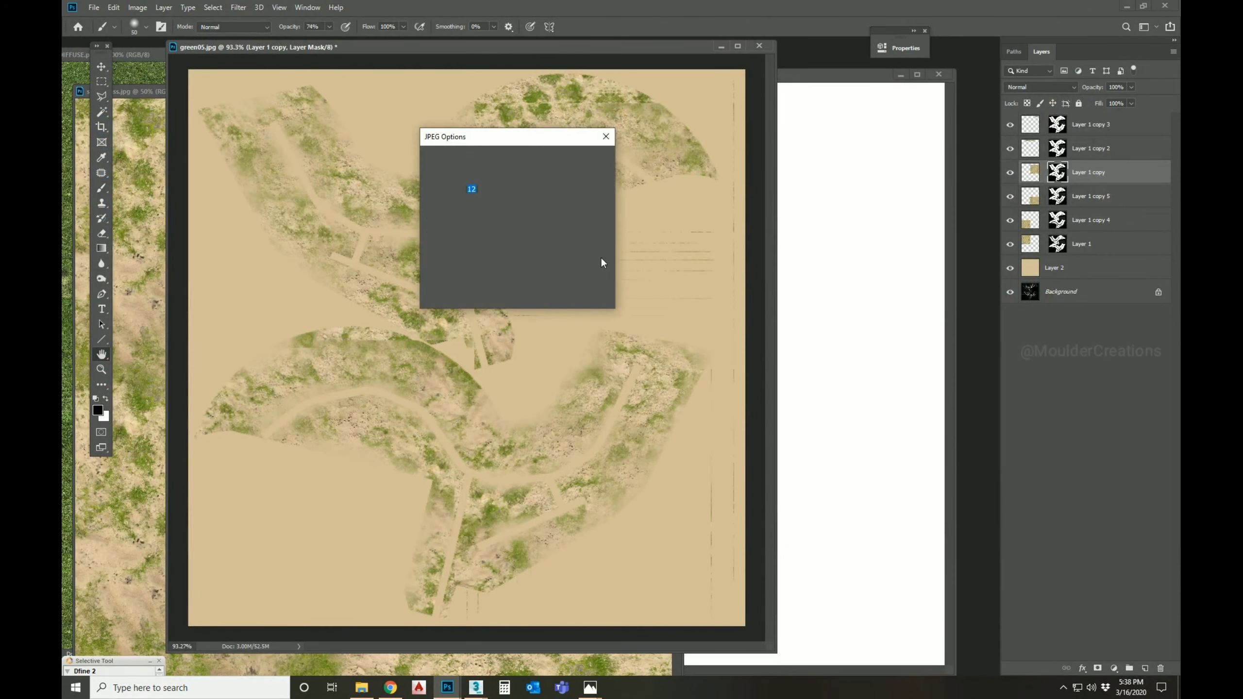
pyautogui.click(581, 159)
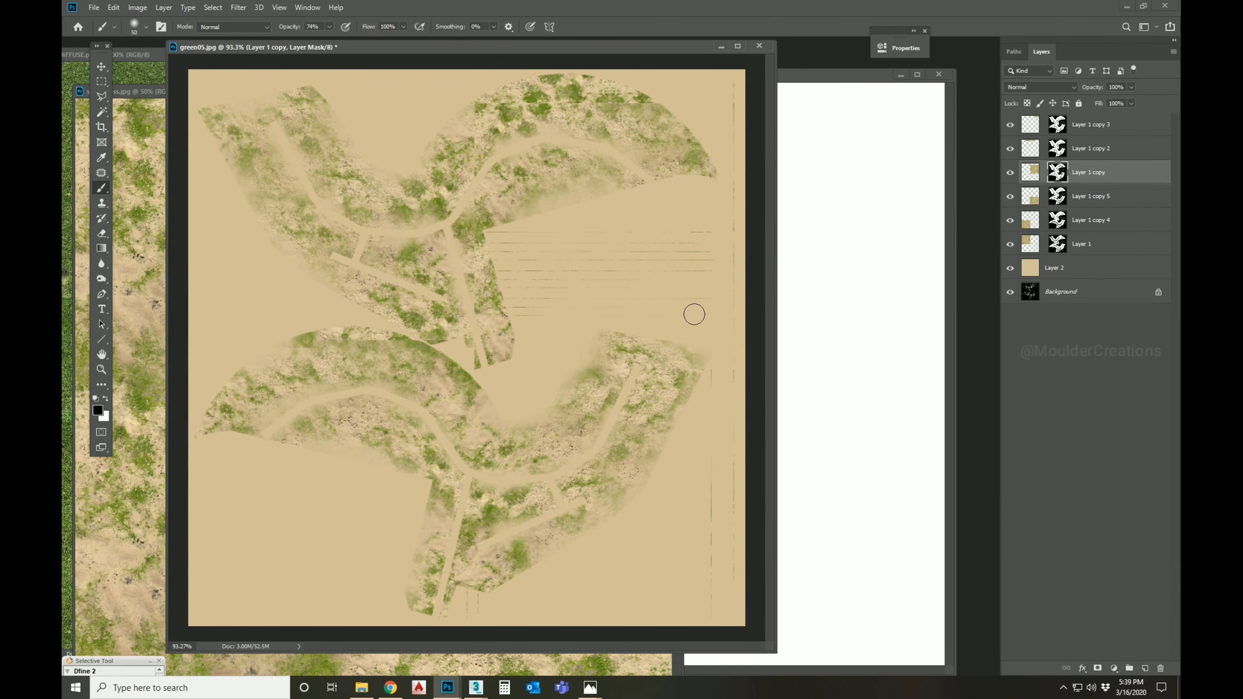
# Step: Switch to 3ds Max, deselect the terrain and examine its updated grassy sand texture from another angle in Perspective view
pyautogui.hotkey('alt', 'Tab')
pyautogui.hotkey('alt', 'Tab')
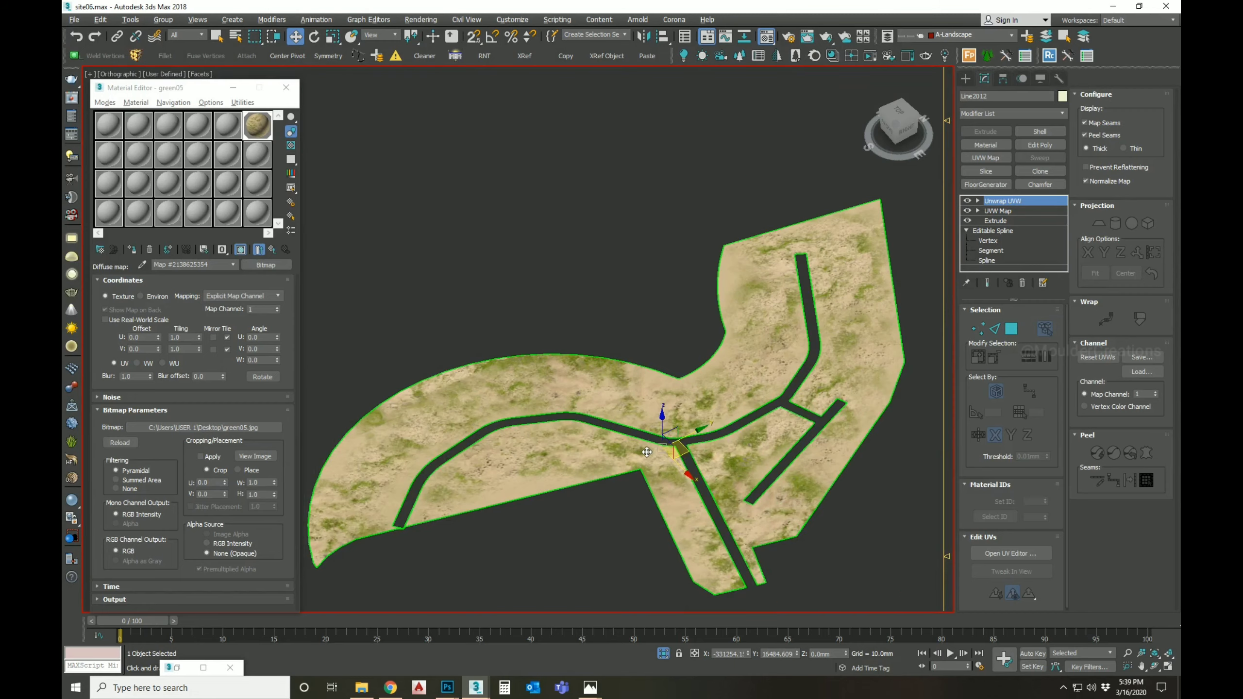
pyautogui.click(558, 458)
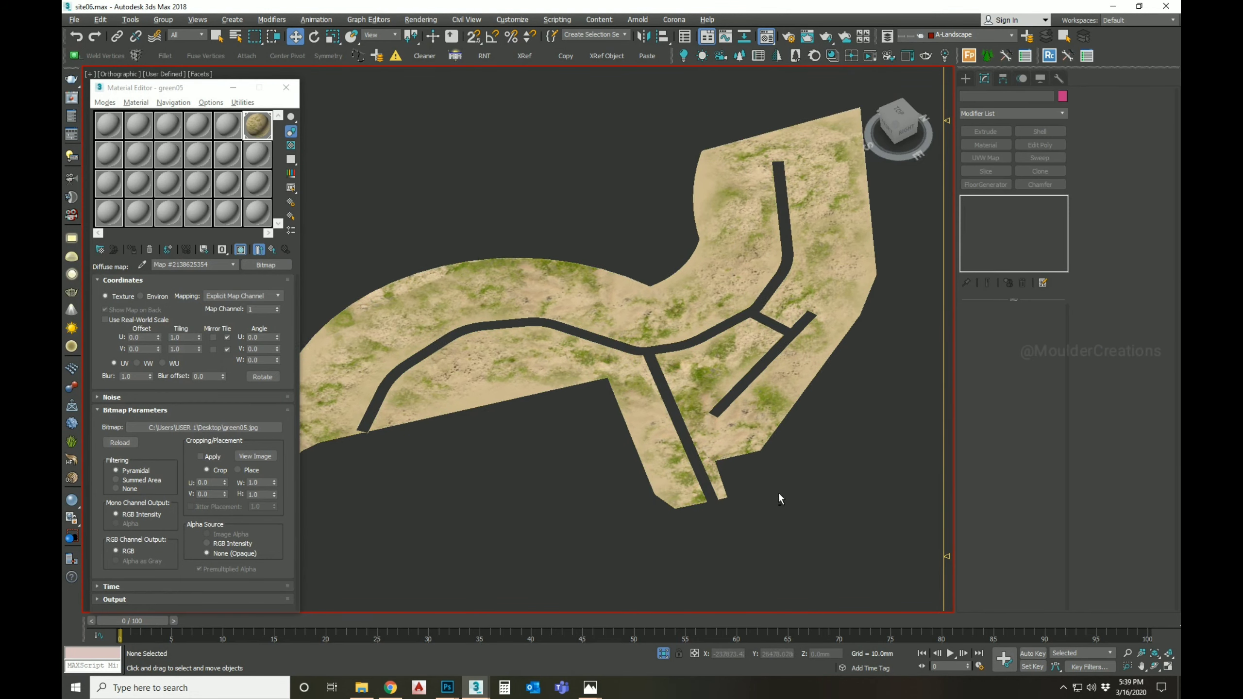
pyautogui.moveTo(780, 499); pyautogui.dragTo(548, 373)
pyautogui.press('p')
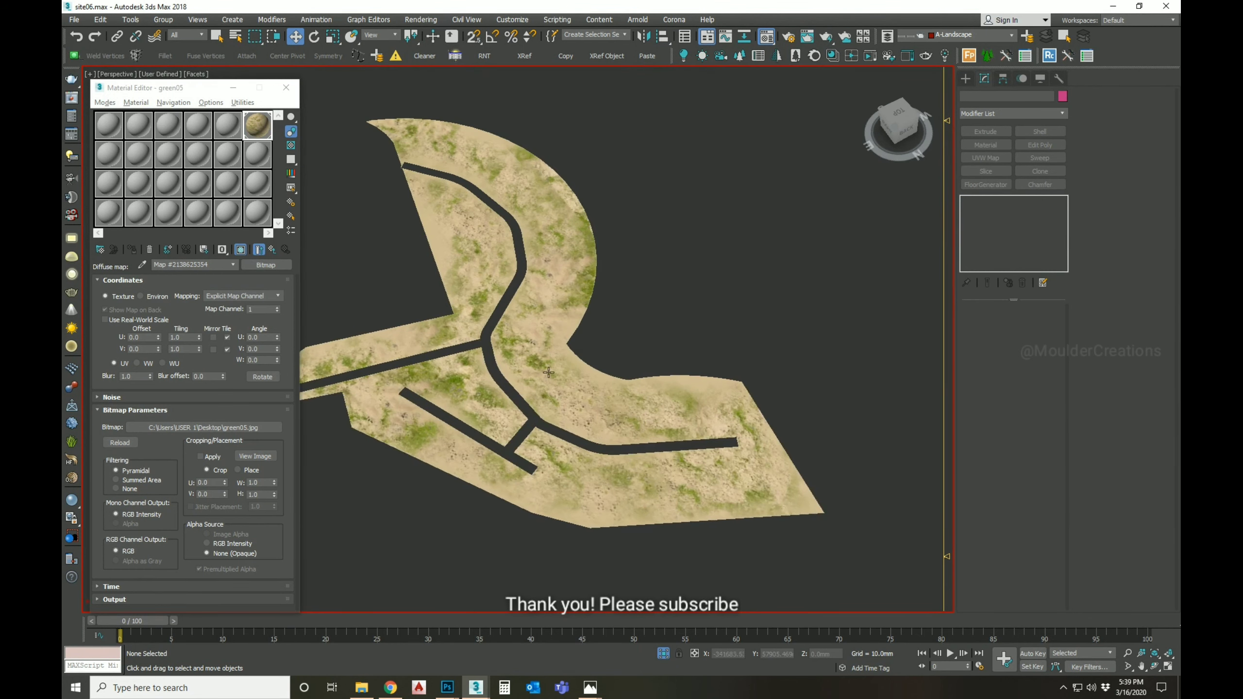